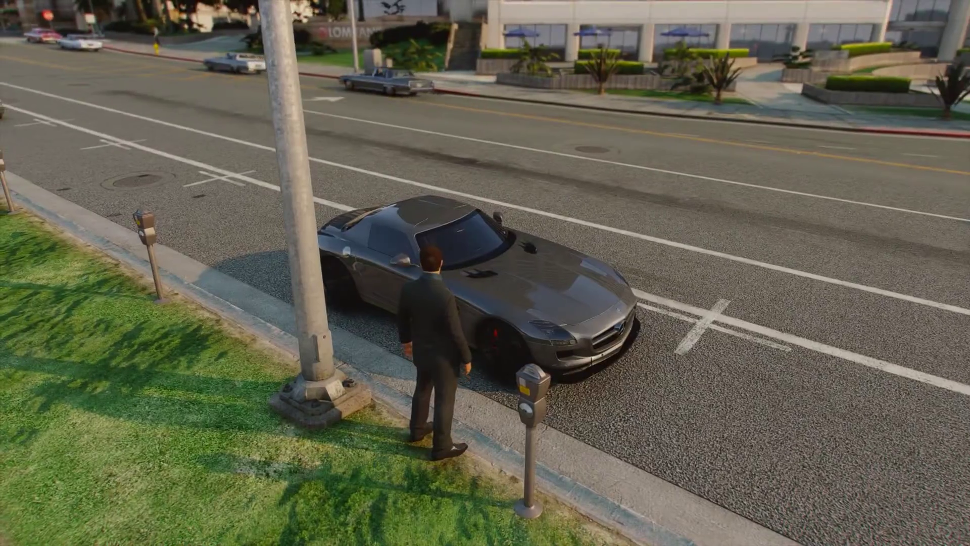
Start Menyoo's Standing With Phone scenario beside the car and save the Rockstar recording
key(F8)
key(Down)
key(Return)
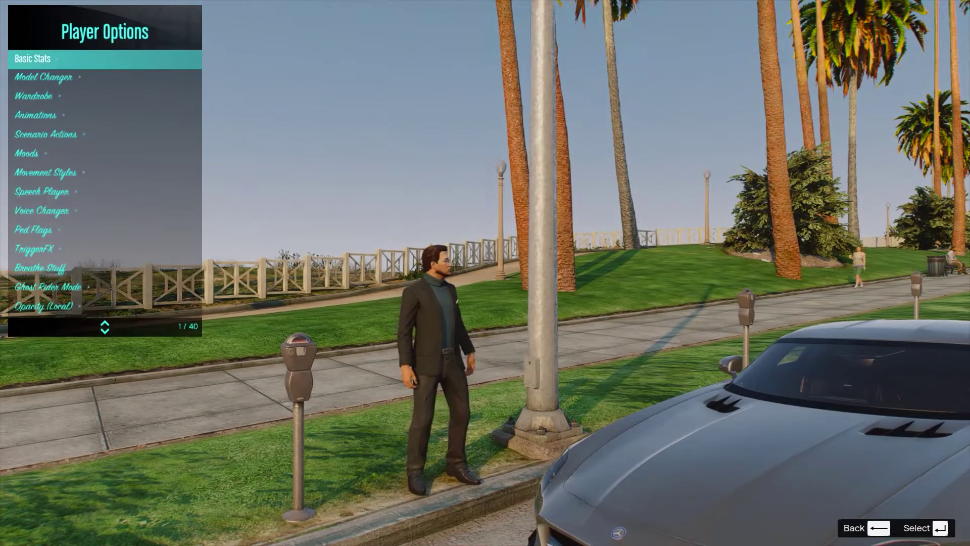
key(Down)
key(Down)
key(Down)
key(Down)
key(Return)
key(Down)
key(Down)
key(Down)
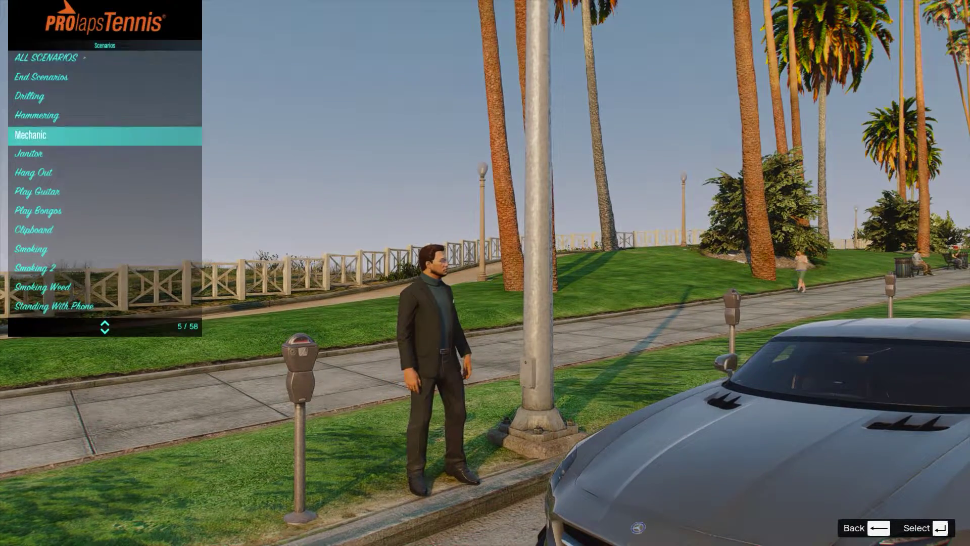
key(Down)
key(Down)
key(Down)
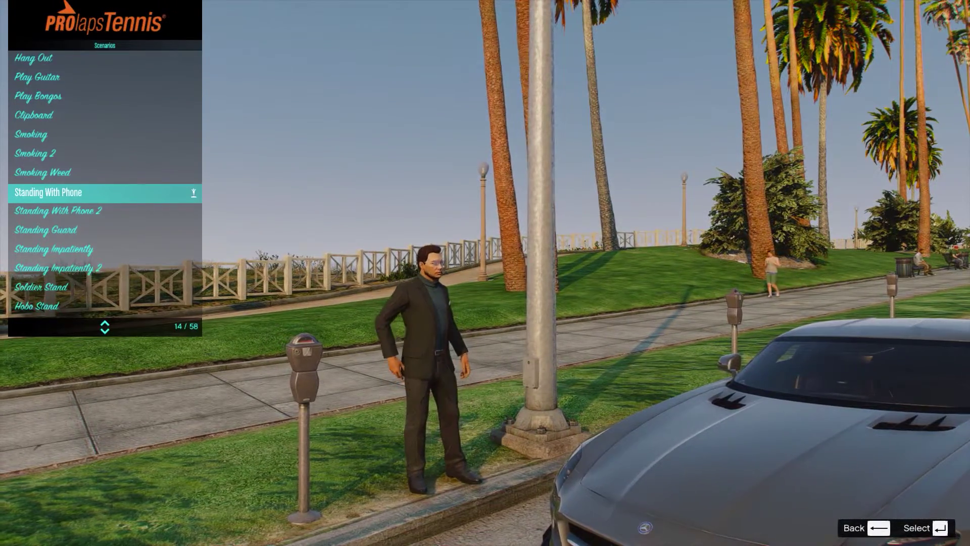
key(Return)
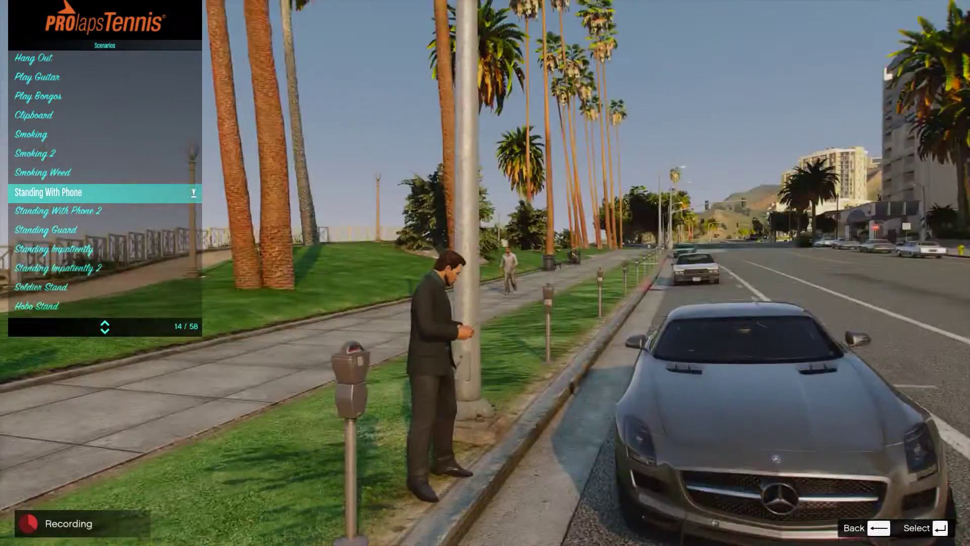
key(BackSpace)
key(F1)
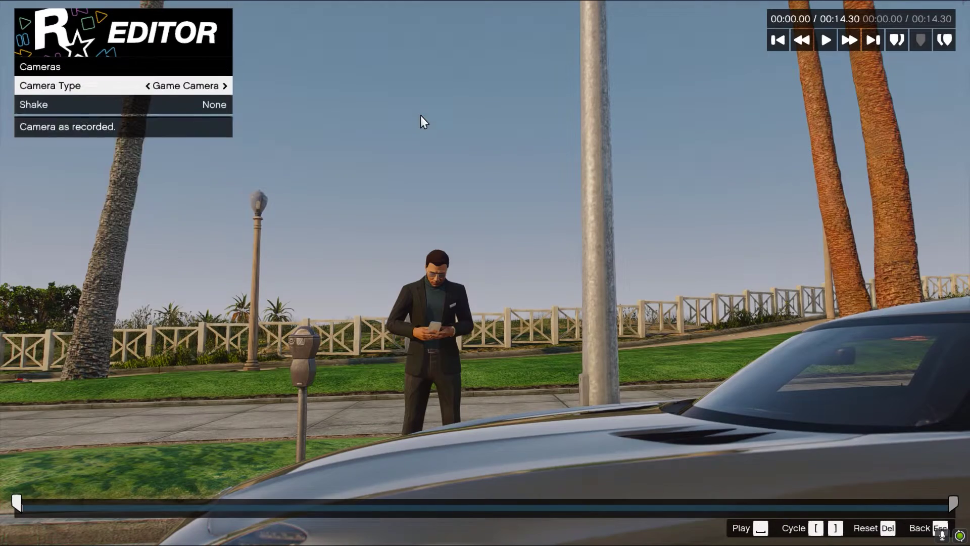
Position and zoom a free camera to frame the car's front with the man beside it
key(Right)
key(Return)
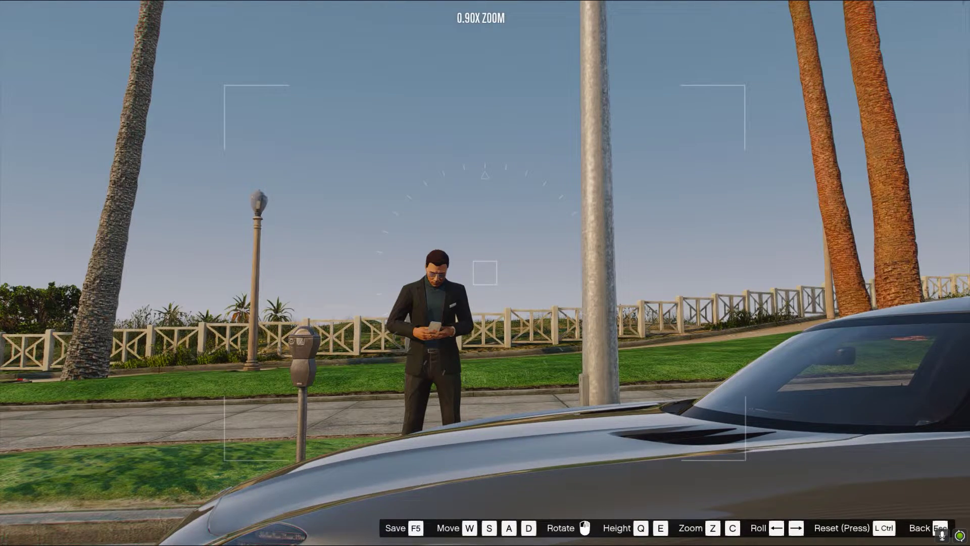
key(s)
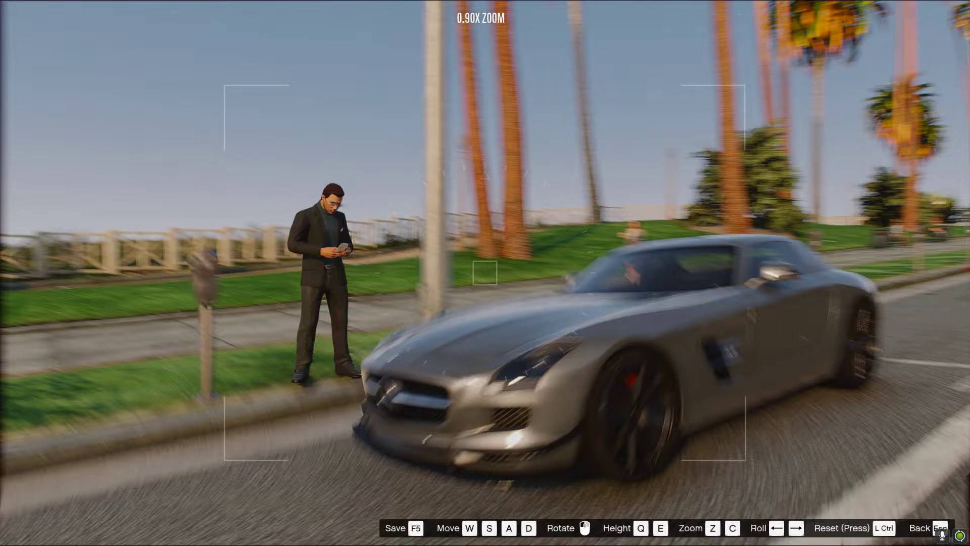
key(w)
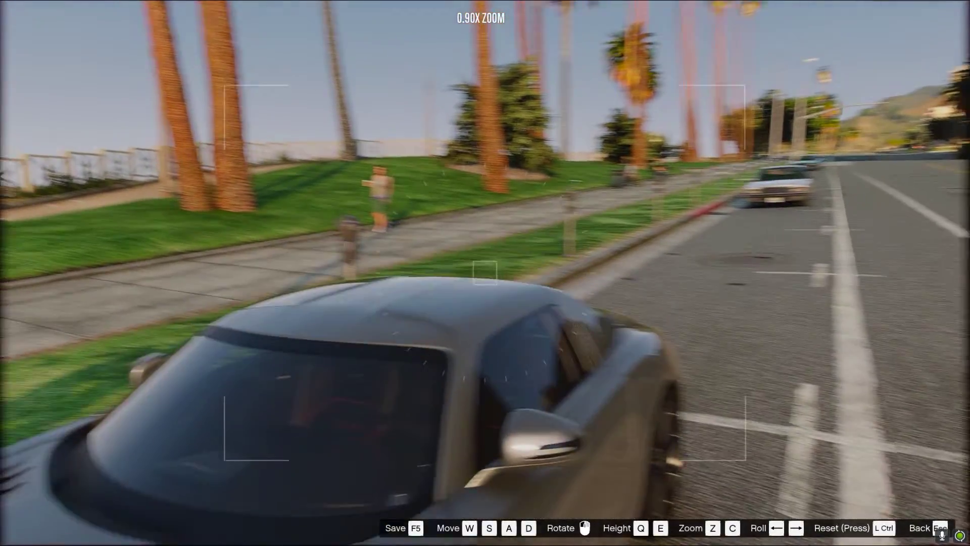
key(w)
key(a)
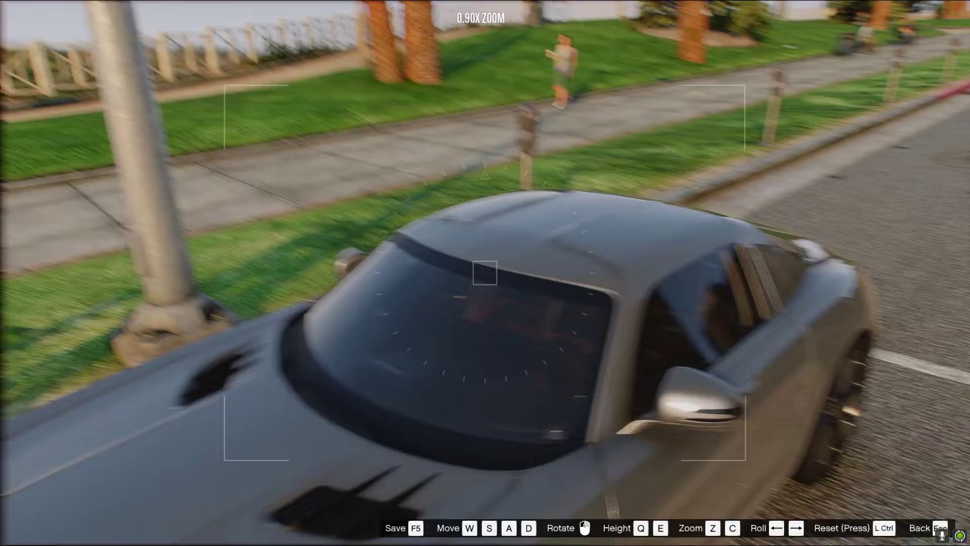
key(s)
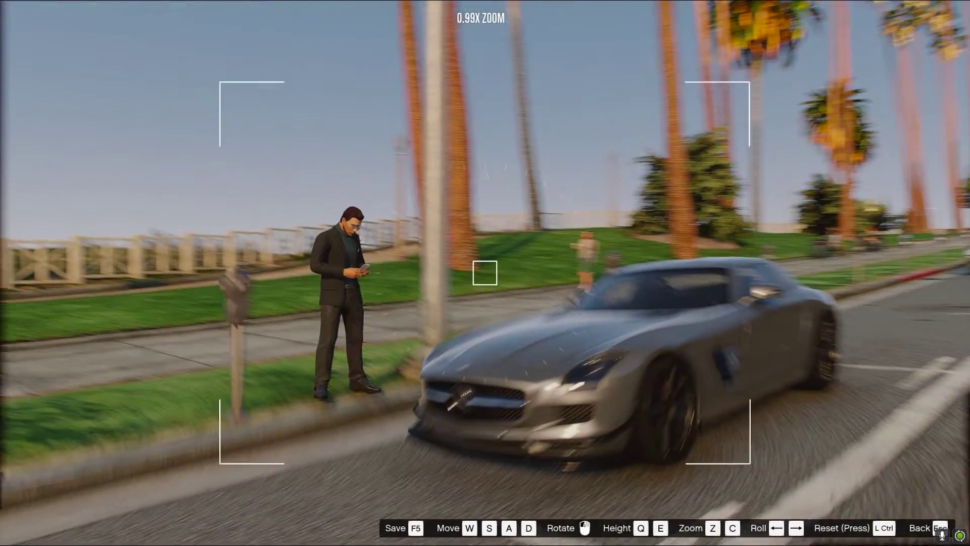
key(z)
key(z)
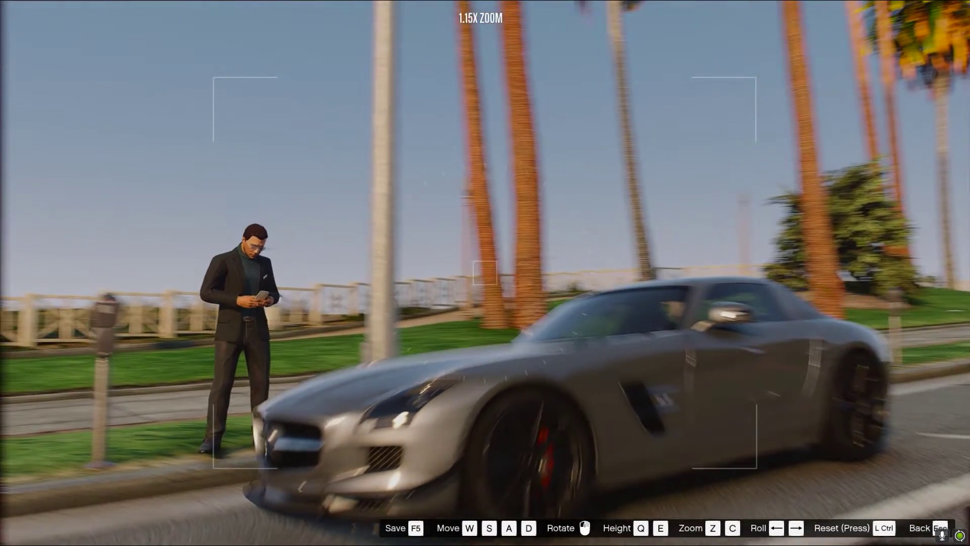
key(z)
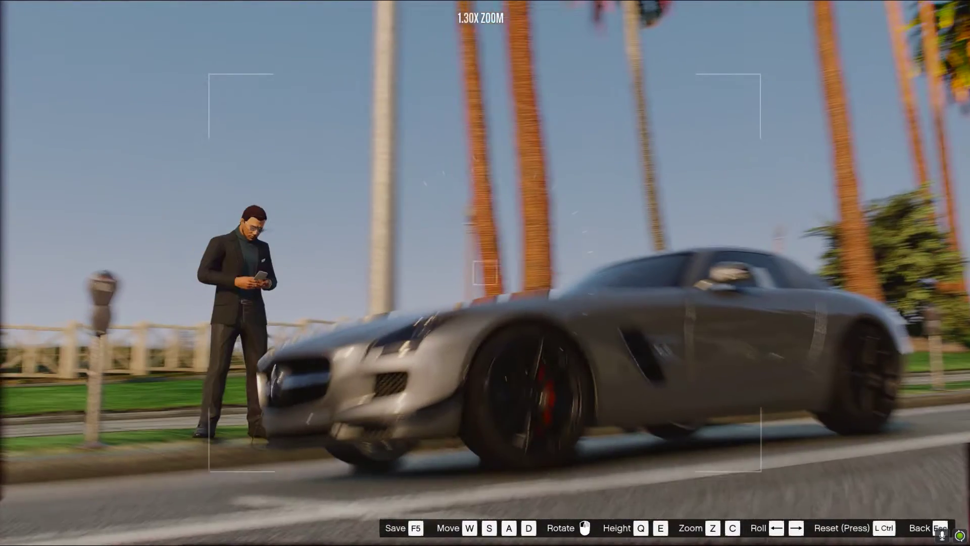
key(Escape)
Add a camera marker at about 00:05 and play back the clip
drag(114, 502, 345, 505)
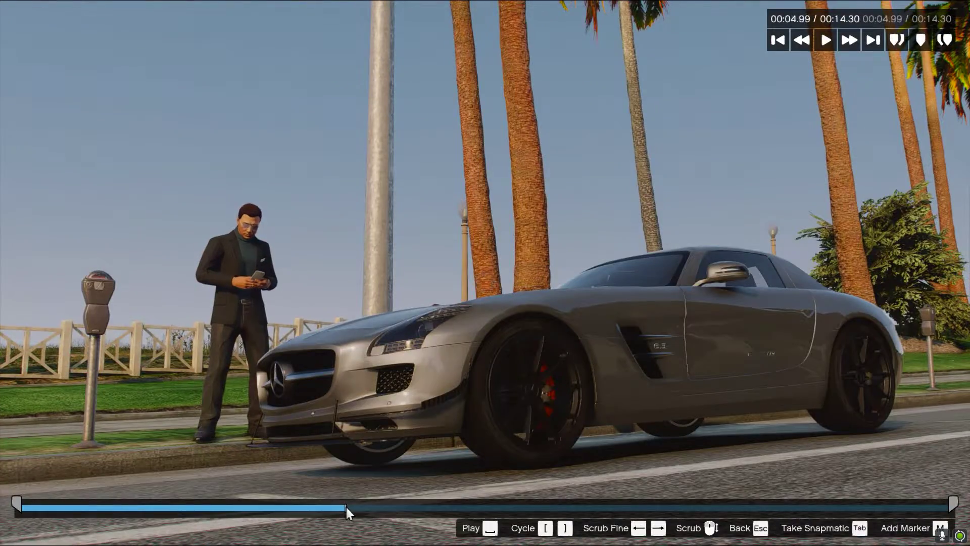
key(m)
key(Return)
key(Escape)
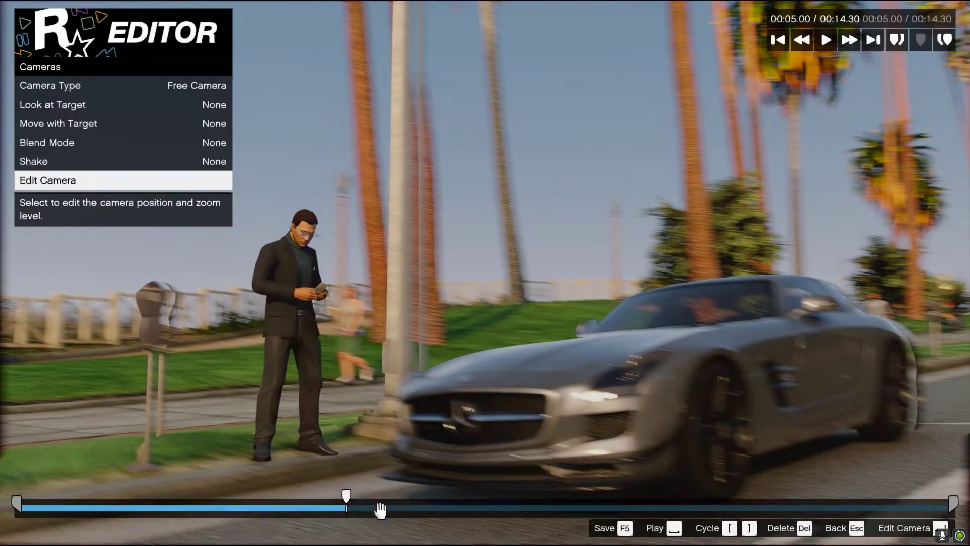
key(space)
key(space)
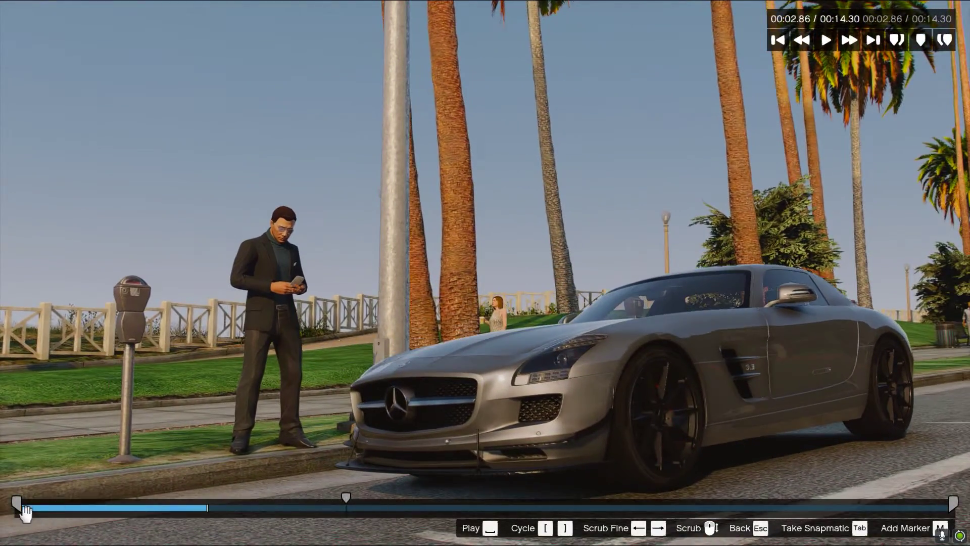
Apply Custom, Manual depth of field at 60% intensity and fine-tune the focus distance
click(24, 513)
key(Right)
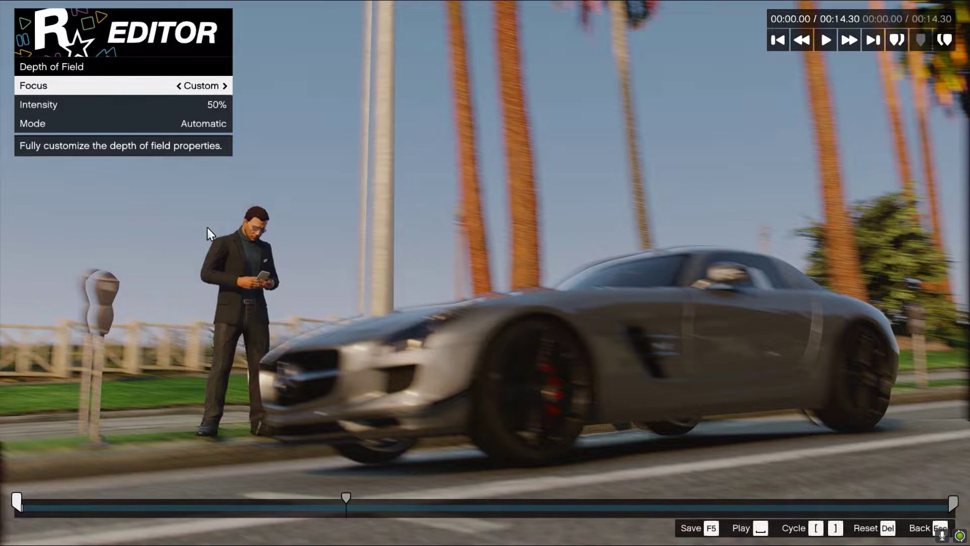
click(192, 123)
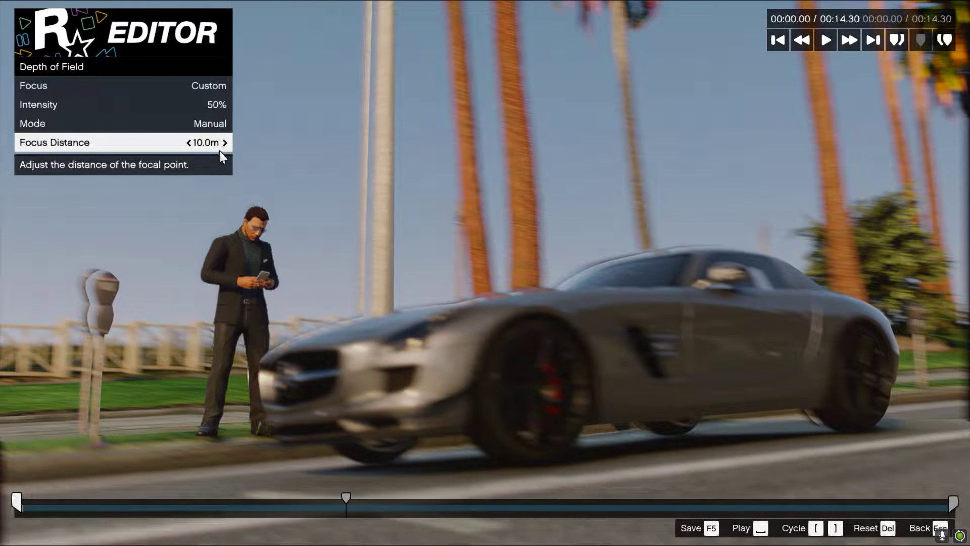
click(200, 105)
key(Escape)
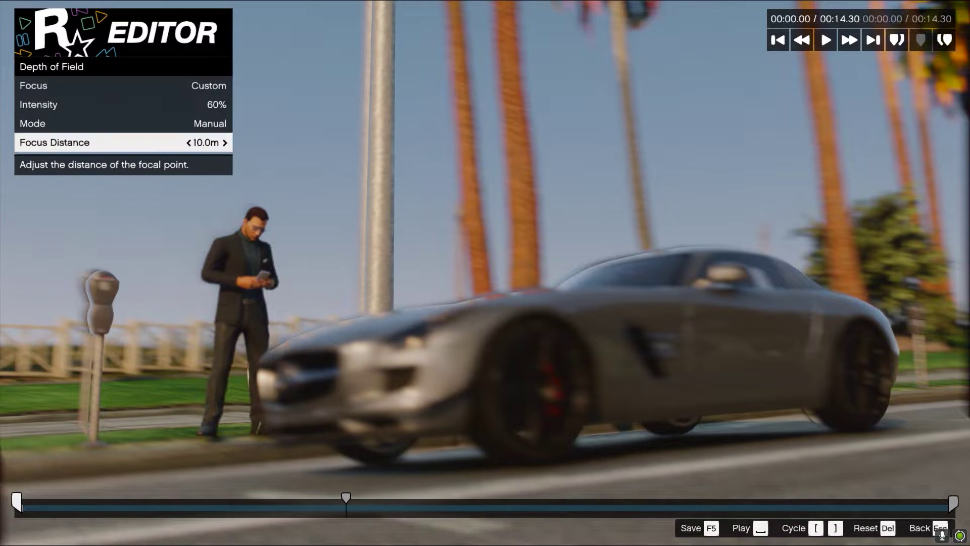
key(Right)
key(Right)
key(Right)
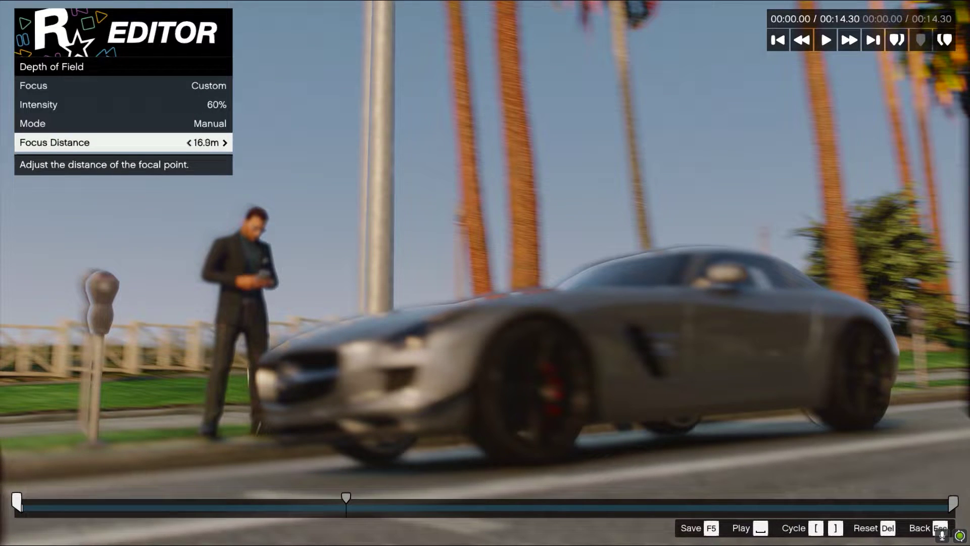
key(Left)
key(Left)
key(Left)
key(Left)
key(Left)
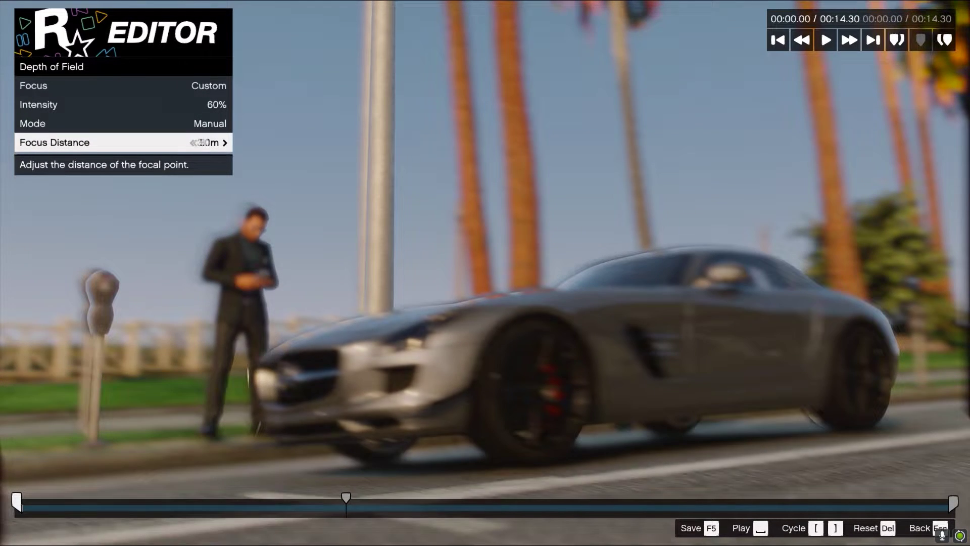
key(Left)
key(space)
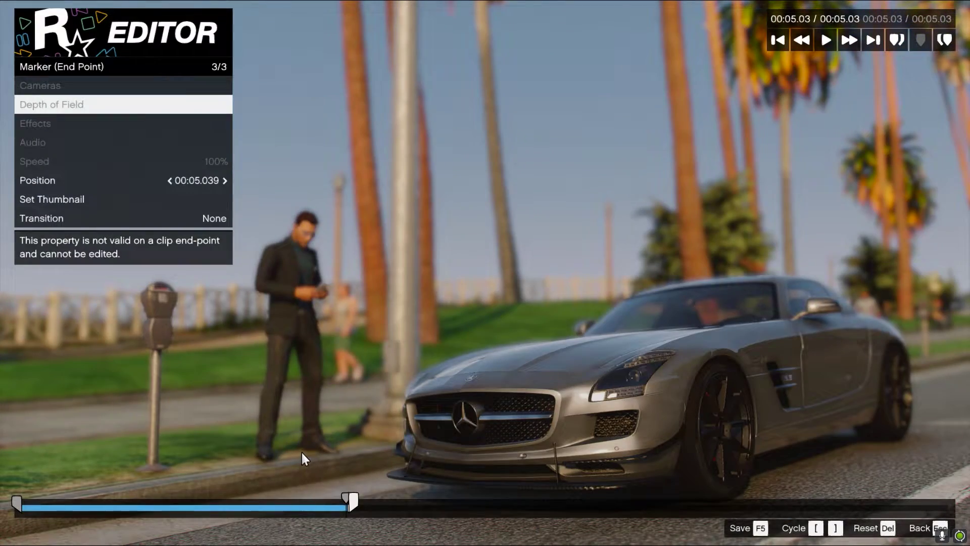
Leave the end-point marker settings and exit the clip editor to save changes
key(Escape)
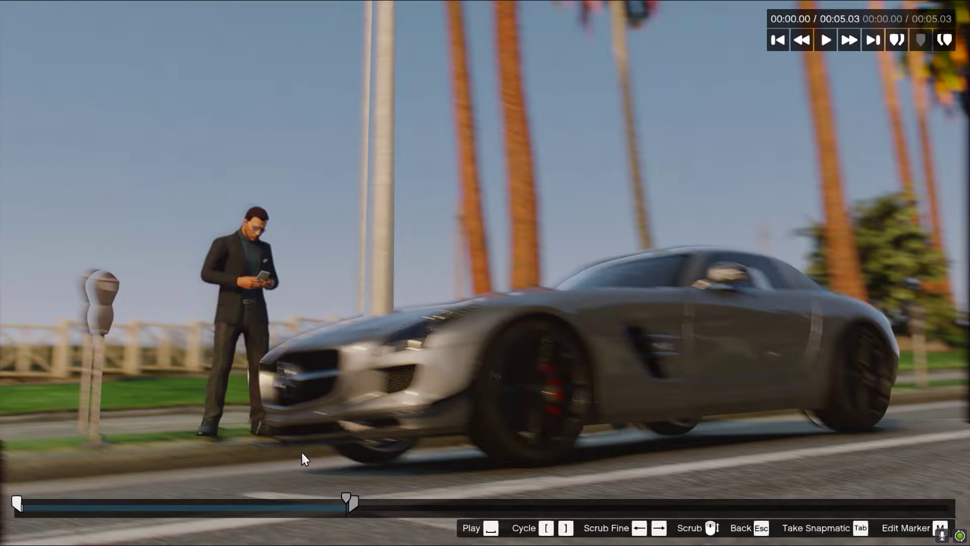
key(Escape)
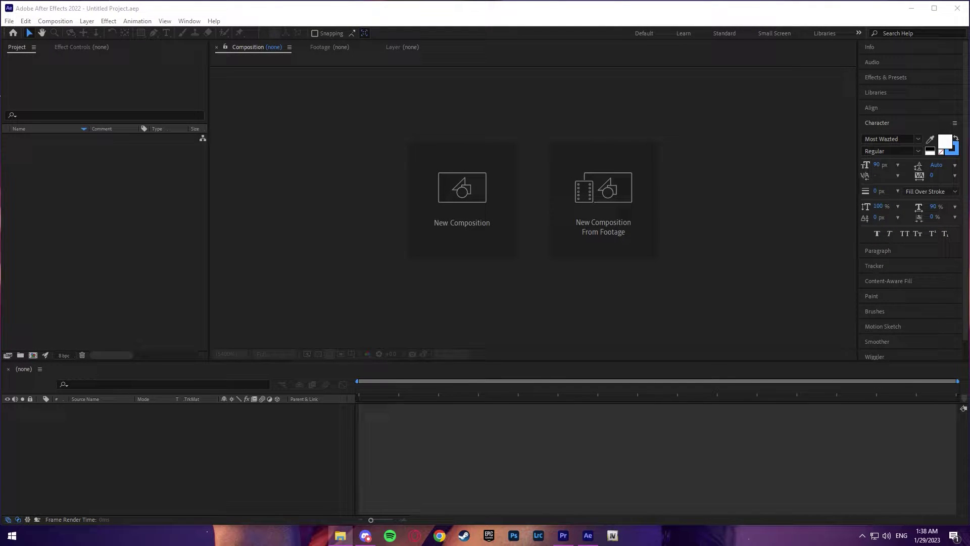
Bring EVE-20230129013354.mp4 into the Project panel and build a composition from the footage
mouse_move(30, 237)
mouse_down()
mouse_move(78, 217)
mouse_move(54, 207)
mouse_up()
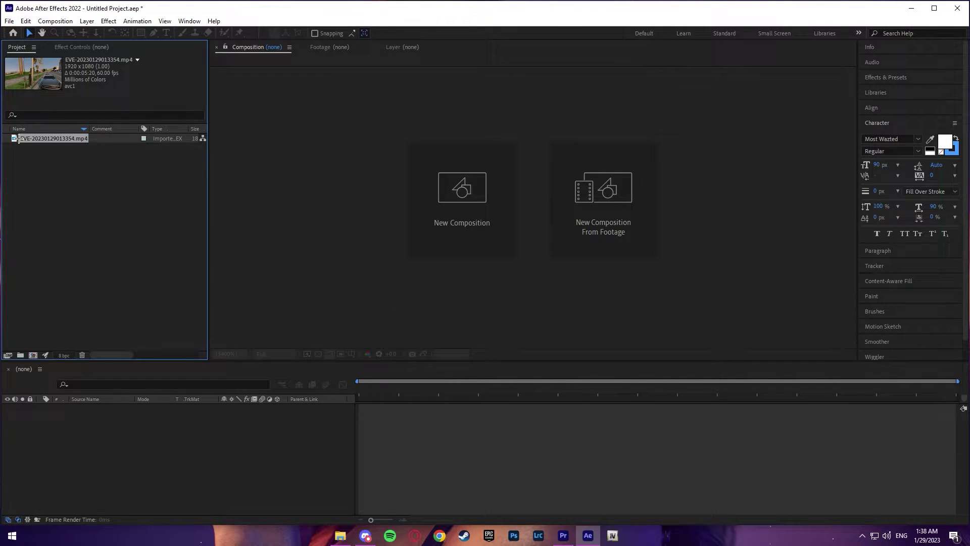
mouse_move(19, 139)
mouse_down()
mouse_move(45, 146)
mouse_move(60, 251)
mouse_up()
drag(43, 338, 33, 354)
drag(33, 353, 33, 354)
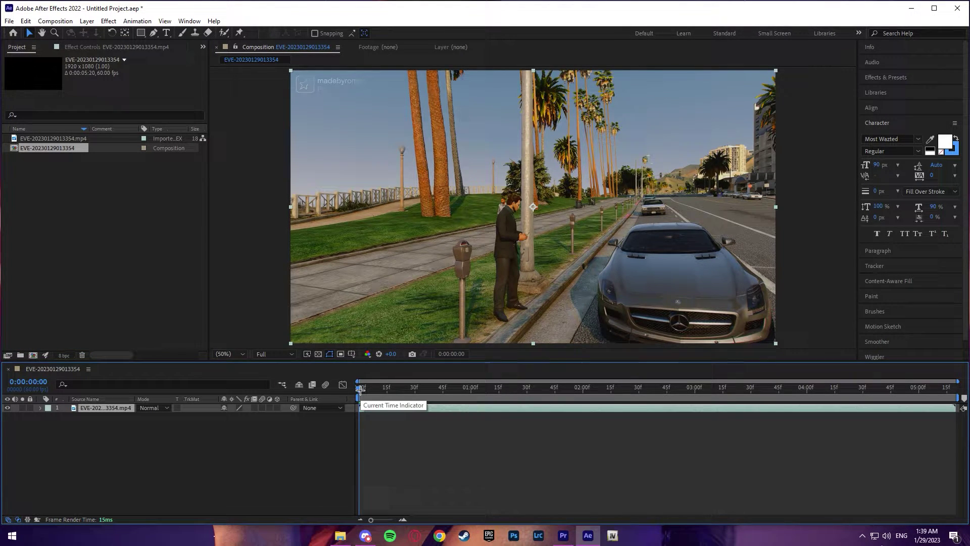
drag(360, 389, 403, 390)
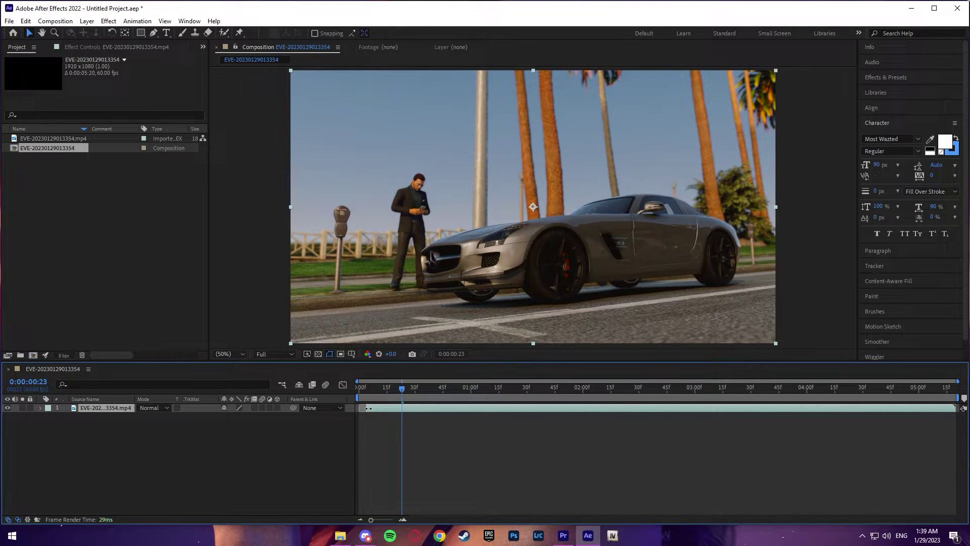
End the work area at 05:00f and return to the Composition viewer at the clip's start
double_click(402, 409)
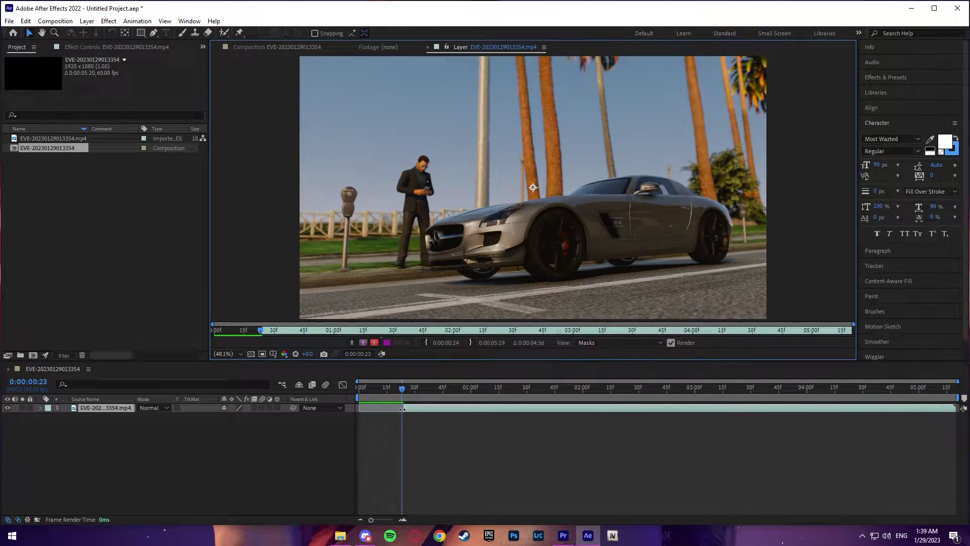
drag(403, 409, 368, 405)
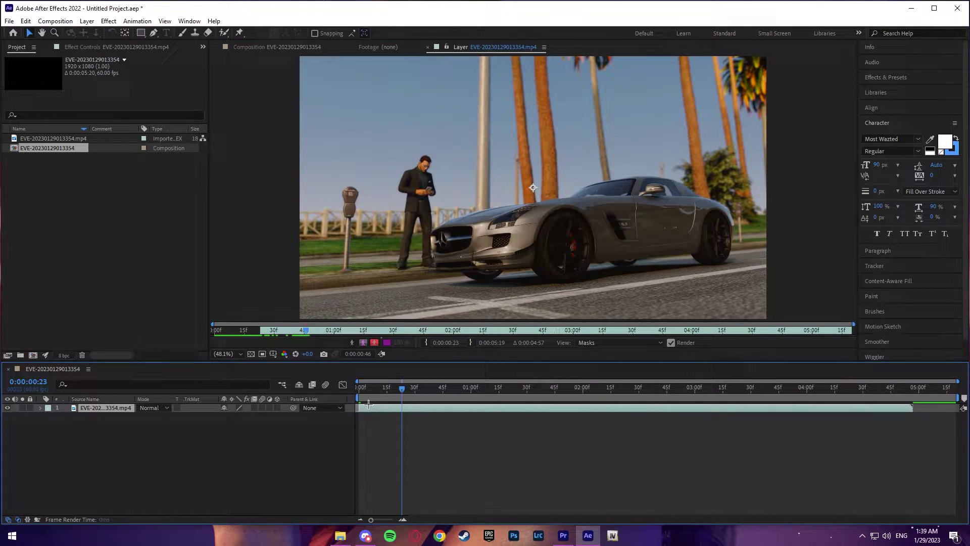
drag(957, 397, 918, 396)
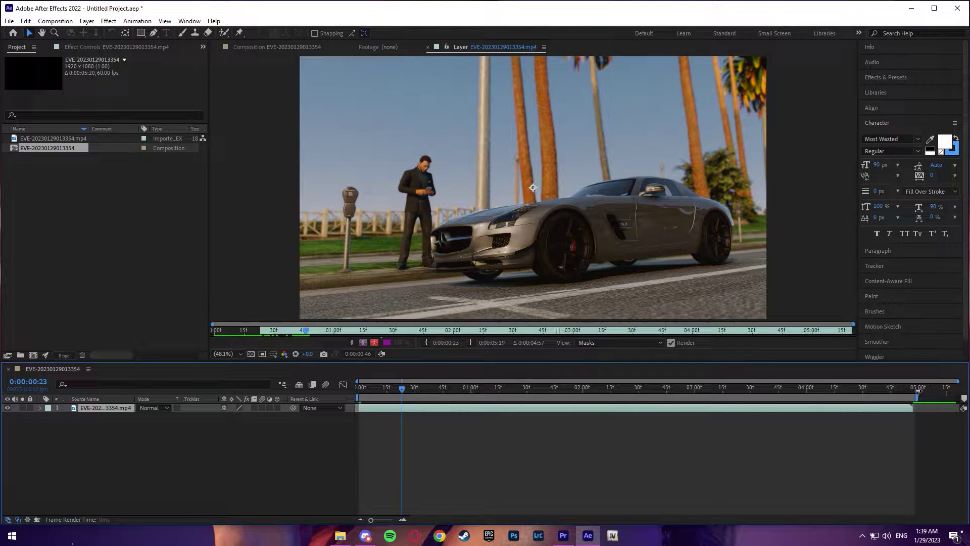
drag(401, 389, 349, 383)
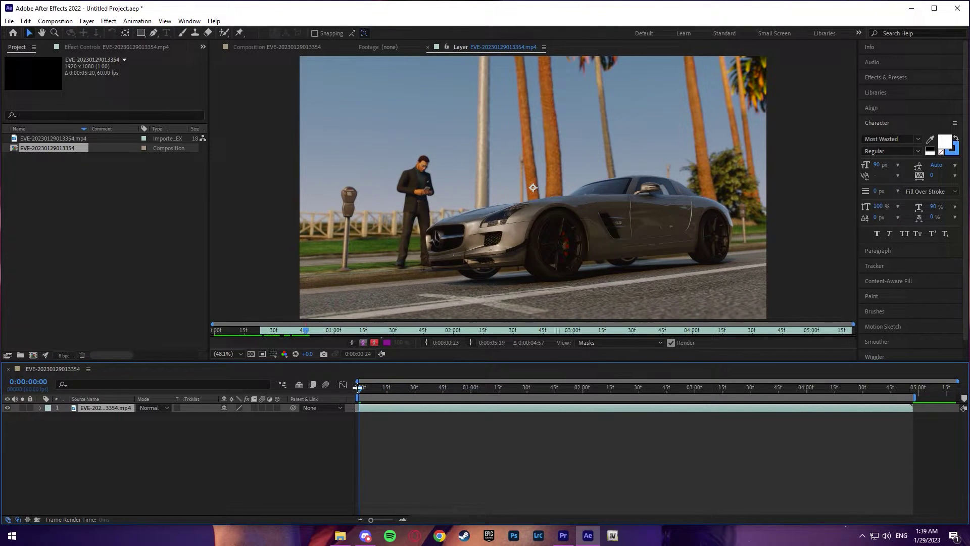
click(427, 47)
click(277, 46)
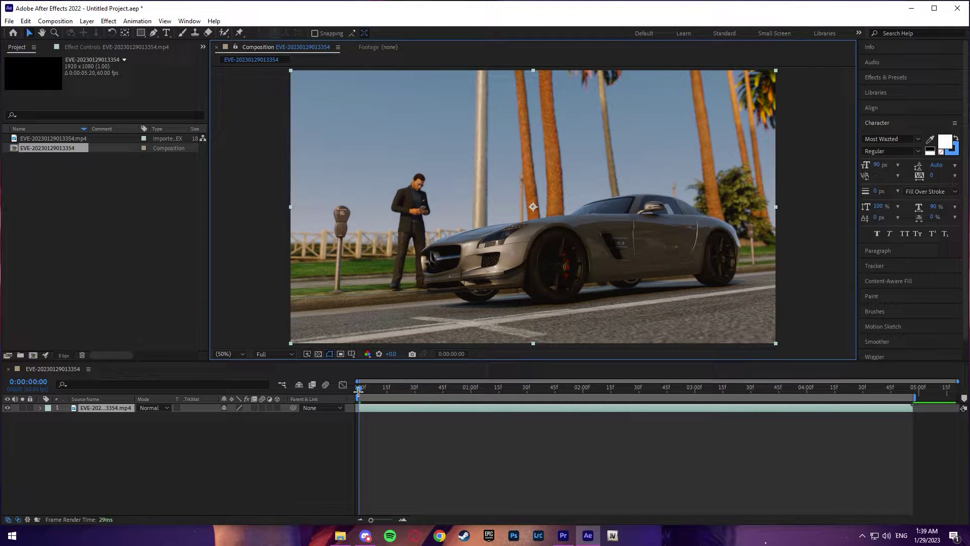
mouse_move(358, 389)
mouse_down()
mouse_move(791, 388)
mouse_move(356, 376)
mouse_up()
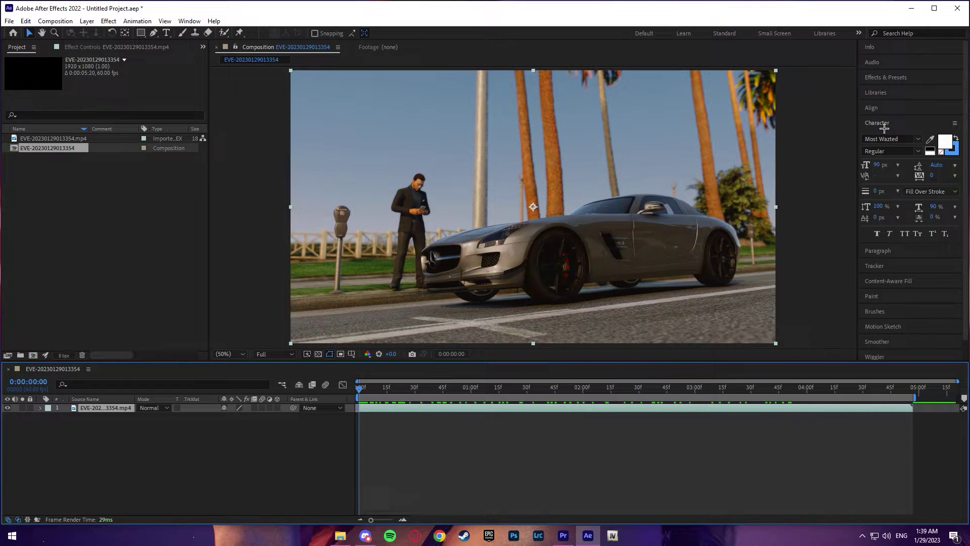
Run Track Camera on the footage and show the 3D Camera Tracker's Advanced solve details
click(883, 128)
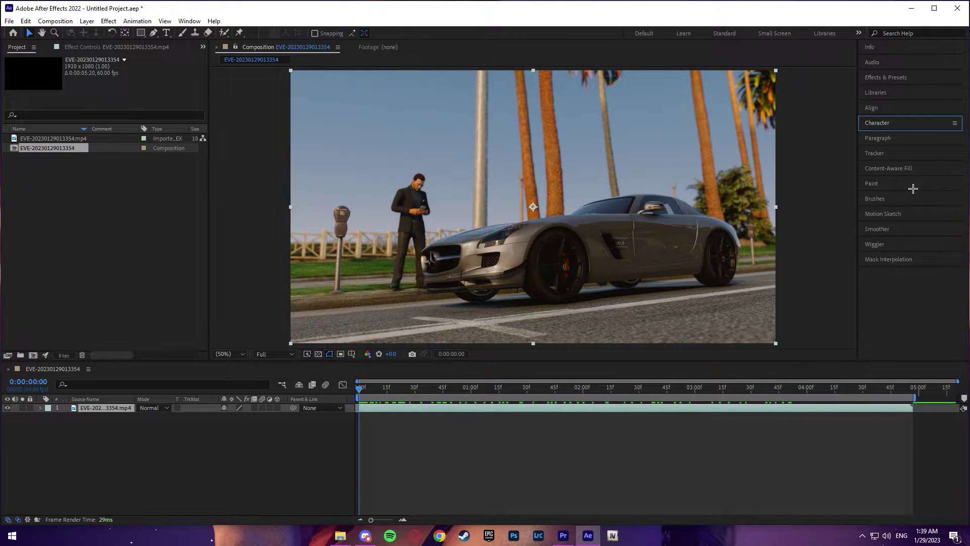
click(868, 154)
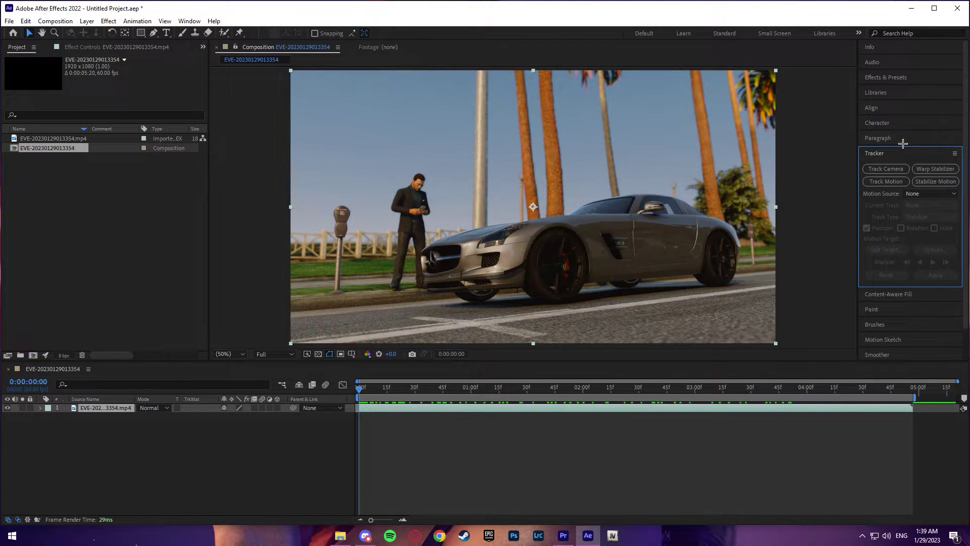
click(889, 169)
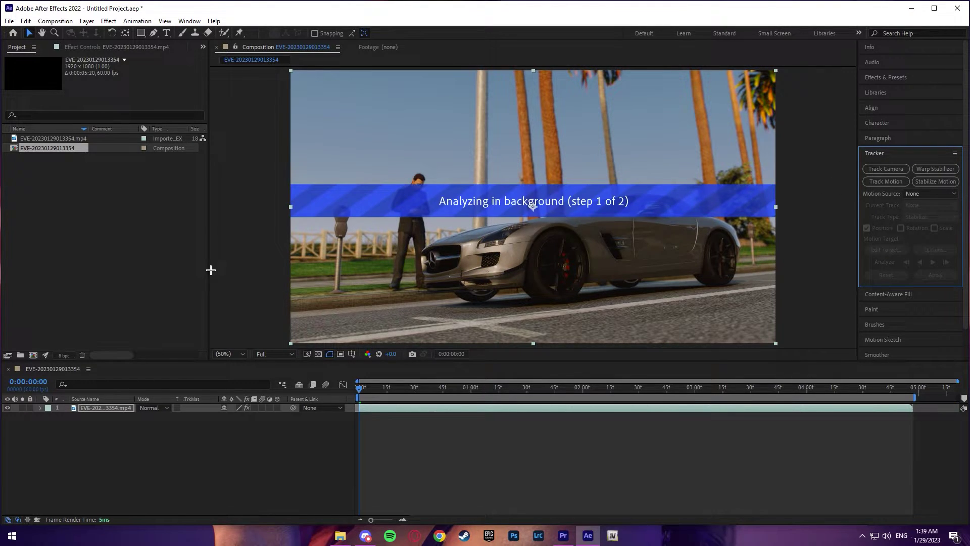
click(70, 49)
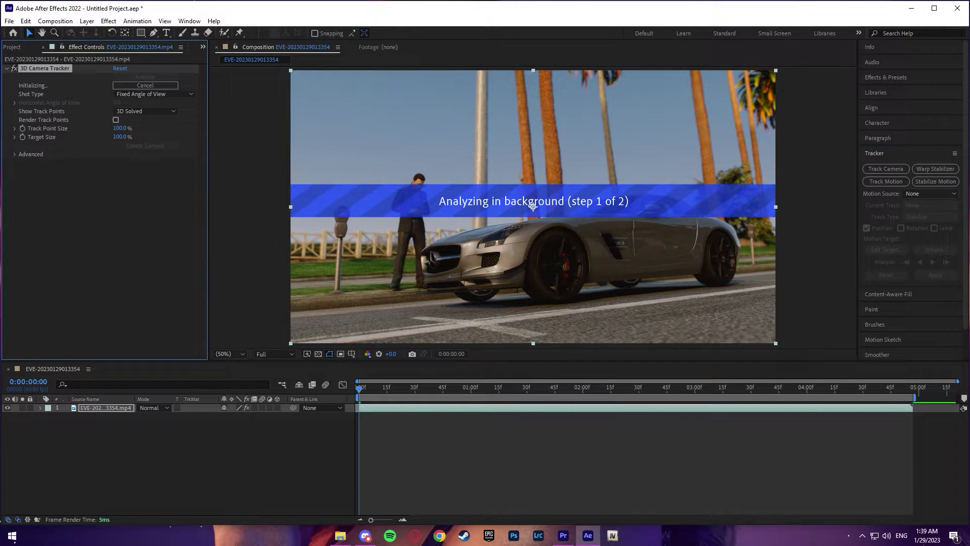
click(14, 155)
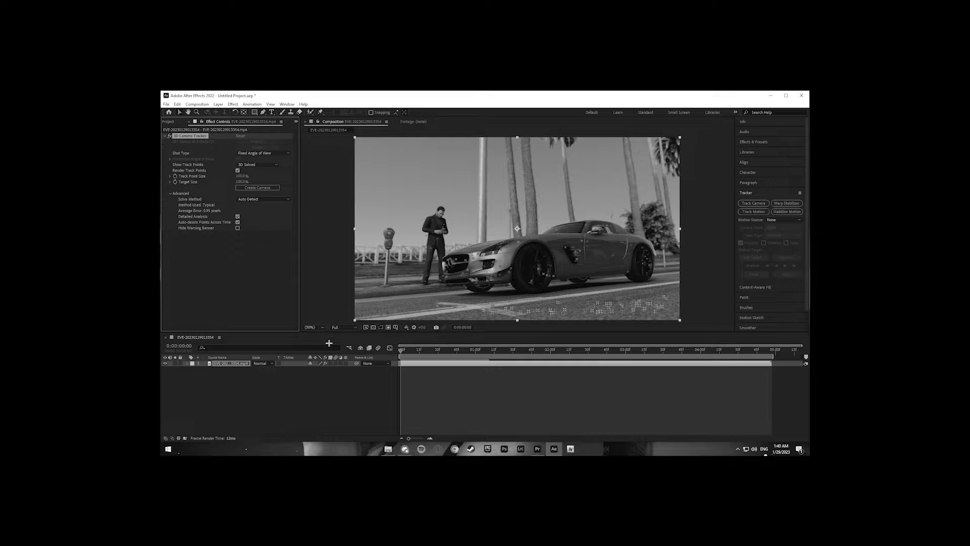
About one second in, create a text layer and tracker camera from a track point on the car door
mouse_move(358, 414)
mouse_down()
mouse_move(699, 413)
mouse_move(470, 414)
mouse_up()
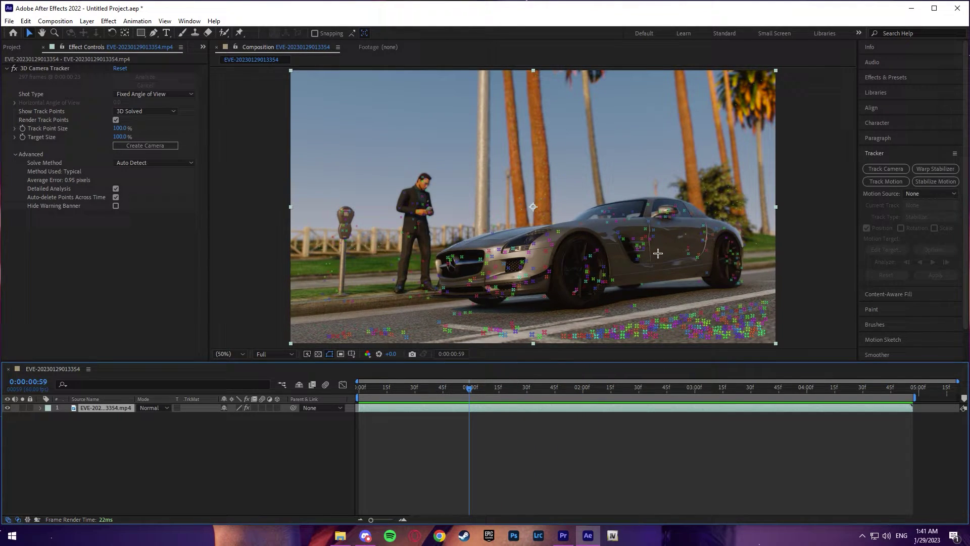
click(60, 67)
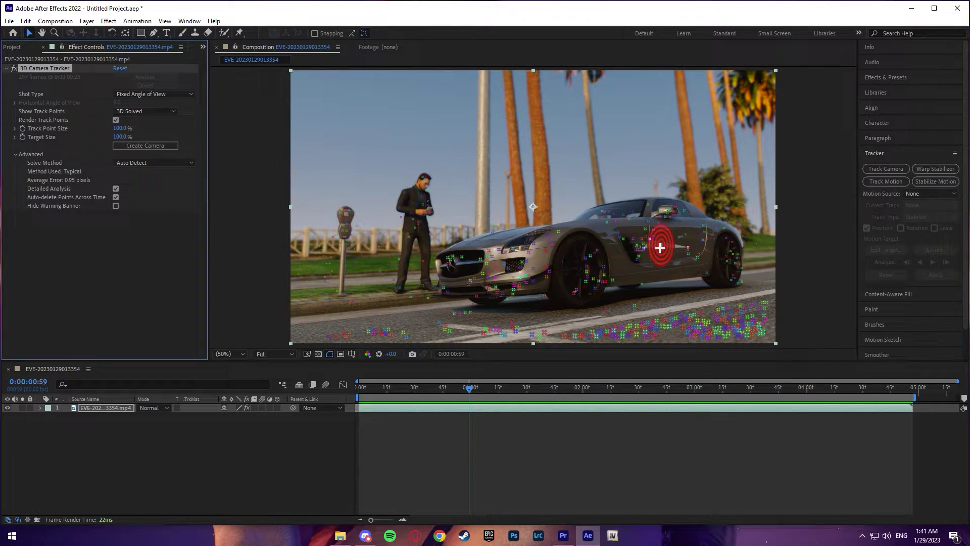
right_click(660, 248)
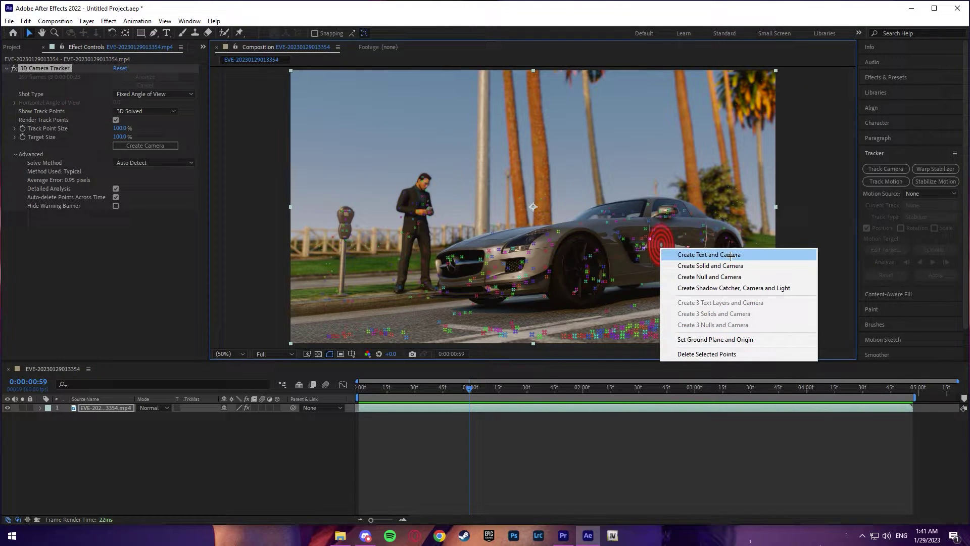
click(680, 255)
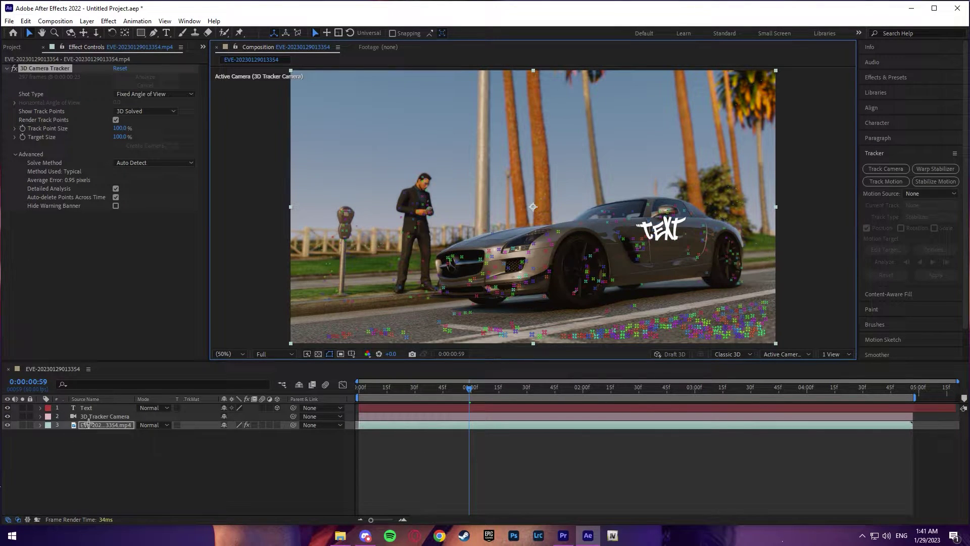
click(95, 416)
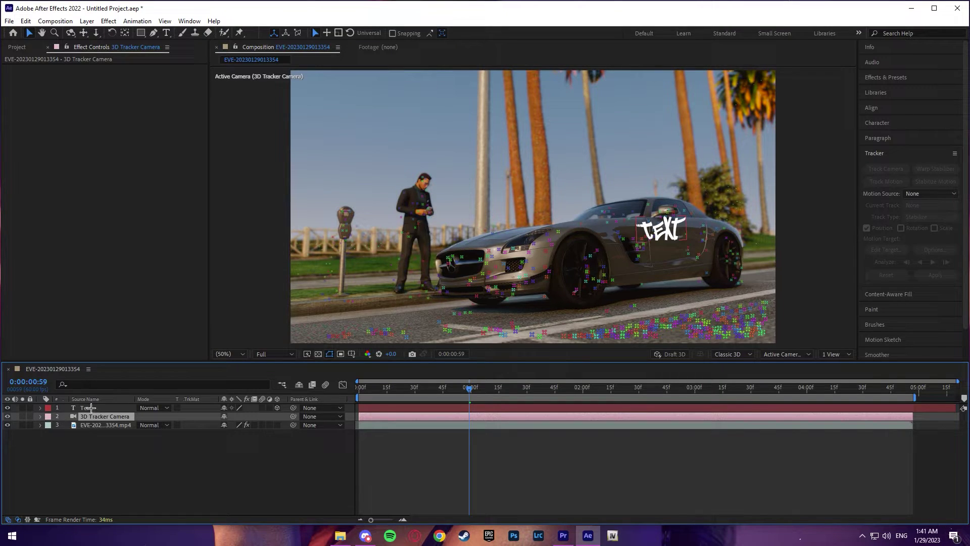
Replace the placeholder TEXT with '3D Text Example', fixing the typo
click(90, 407)
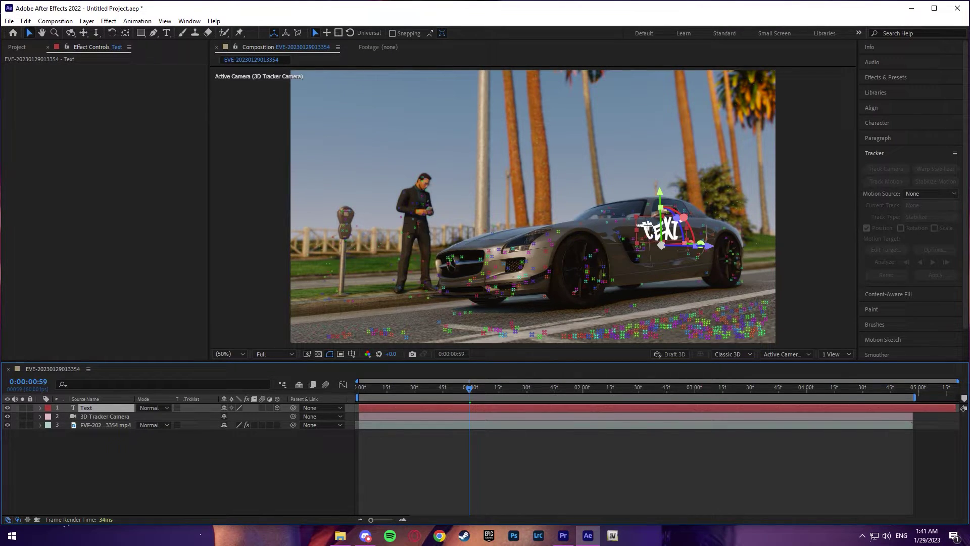
double_click(648, 226)
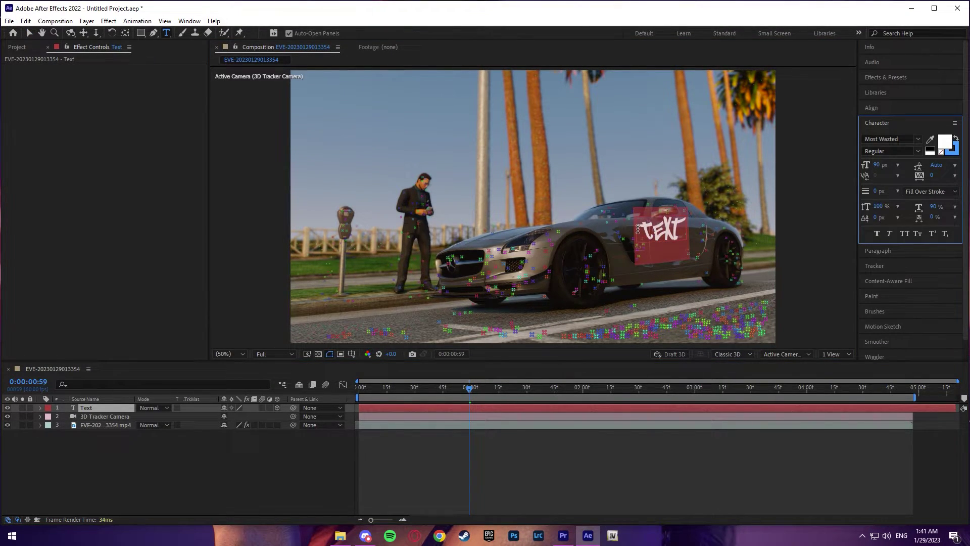
text(3d)
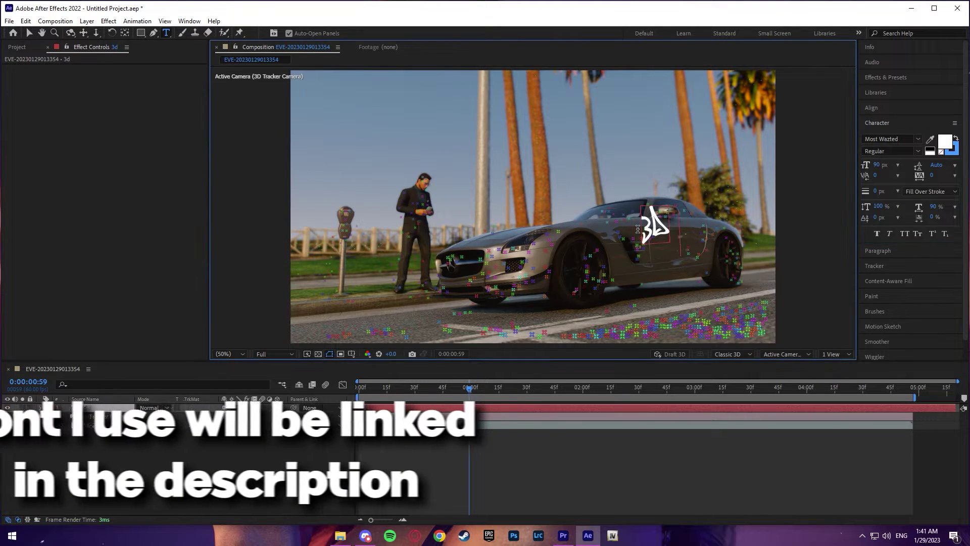
text( Text Exanoke)
key(BackSpace)
key(BackSpace)
key(BackSpace)
text(mple)
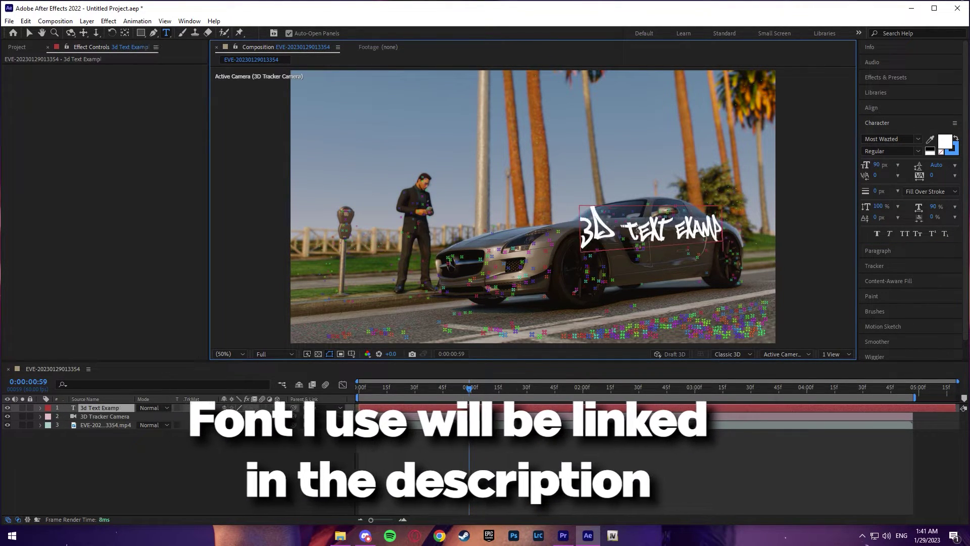
Set the whole text to the MADE Soulmaze font and finish editing
key(ctrl+a)
click(890, 139)
scroll(819, 234, up, 5)
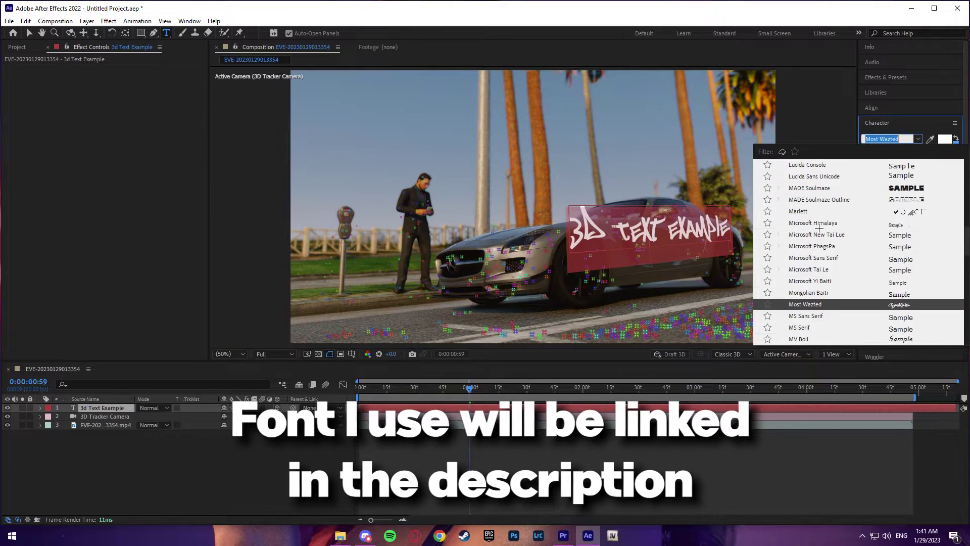
scroll(823, 227, up, 5)
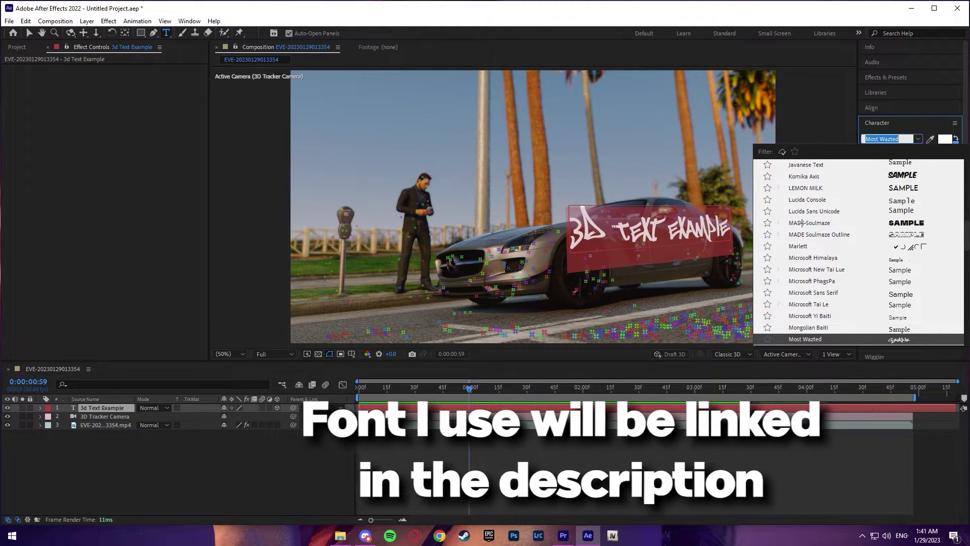
click(830, 221)
key(Escape)
key(v)
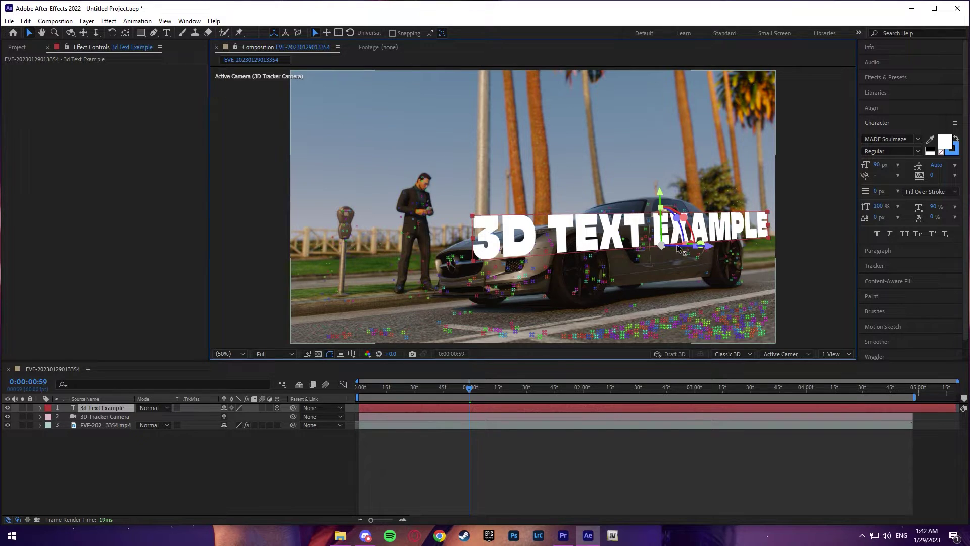
Raise the text above the car roof, tilt it about -1.7°, and preview the placement
drag(659, 195, 638, 123)
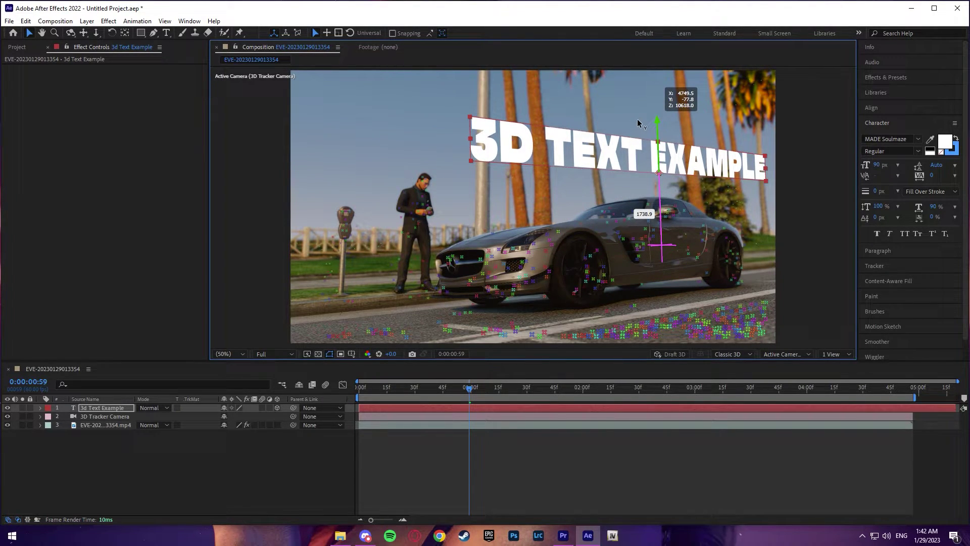
drag(638, 123, 647, 189)
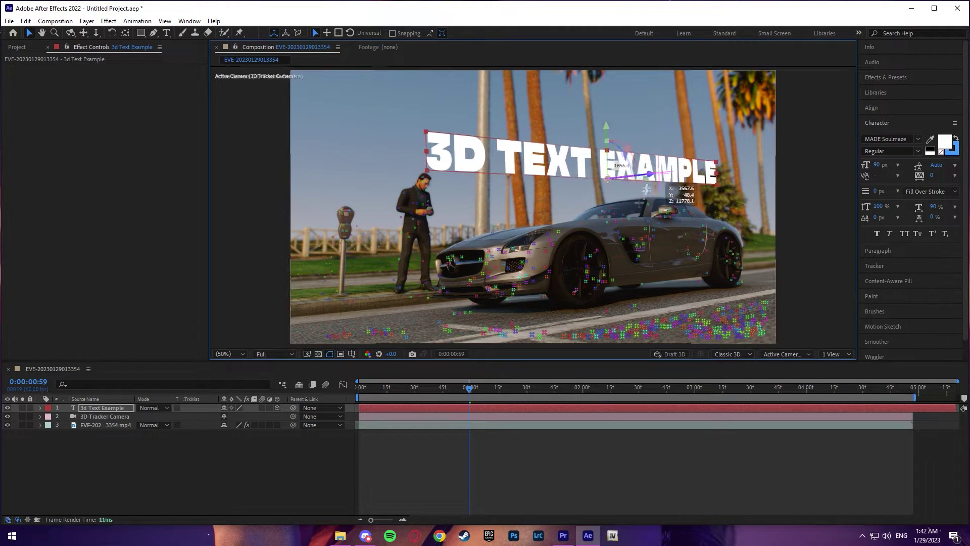
key(space)
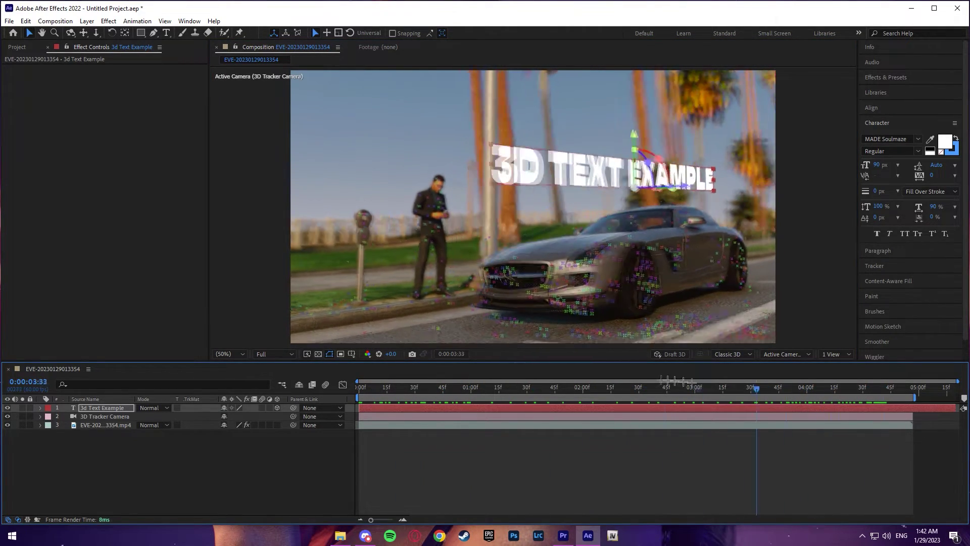
key(space)
drag(638, 147, 640, 146)
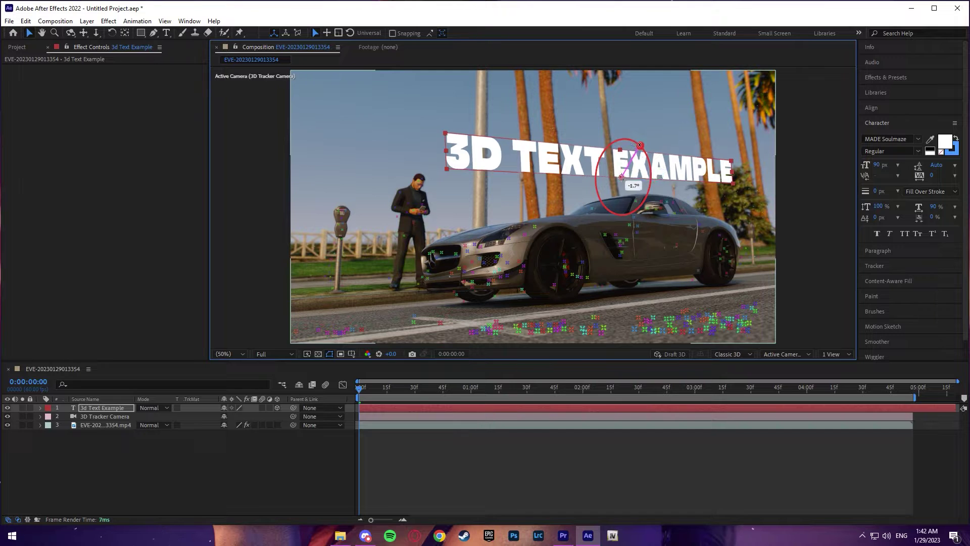
key(space)
key(space)
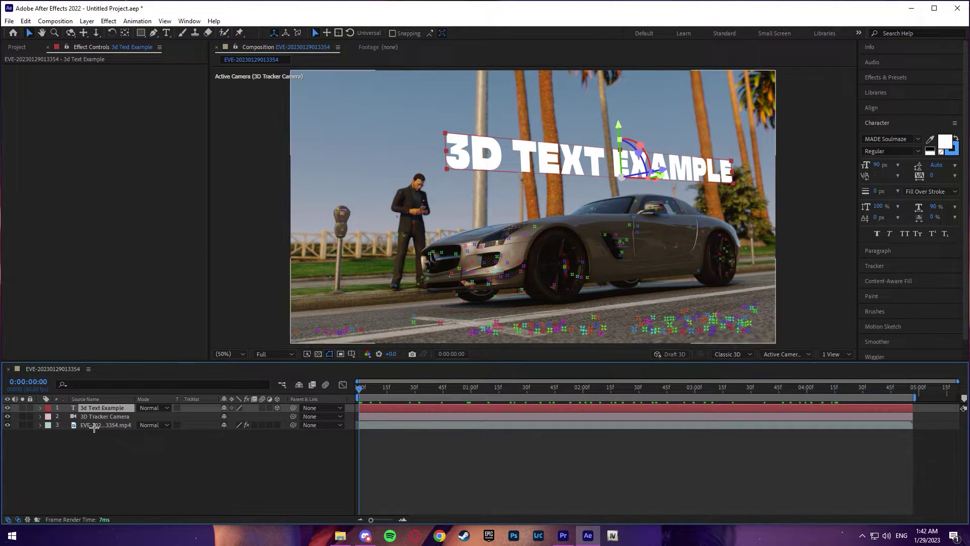
Hide the tracker's track points, preview the tracked 3D text clip, and show Effects & Presets
click(90, 429)
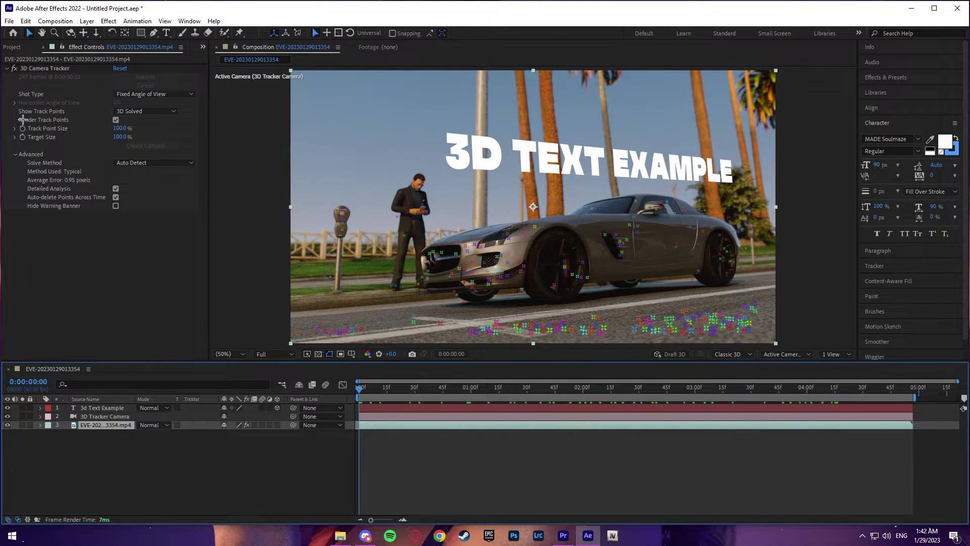
click(116, 120)
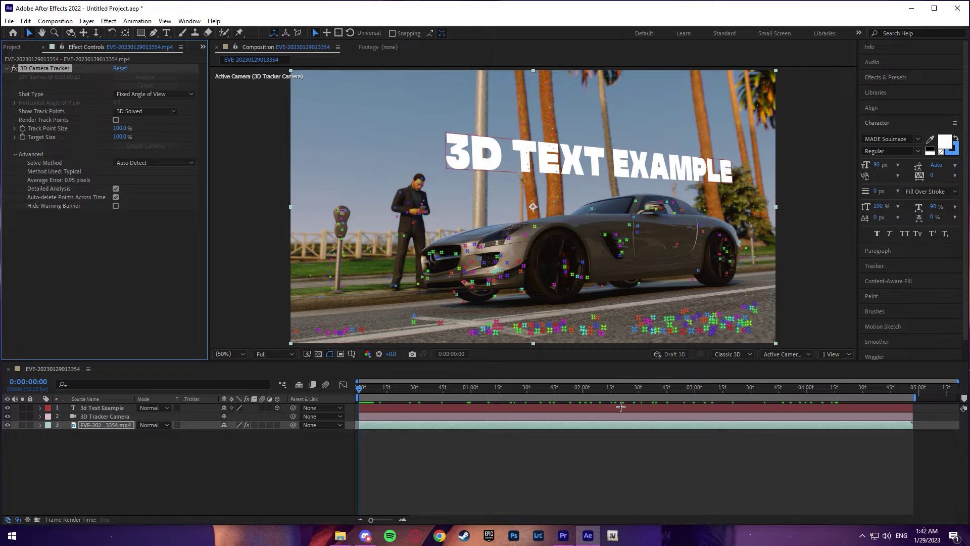
click(357, 388)
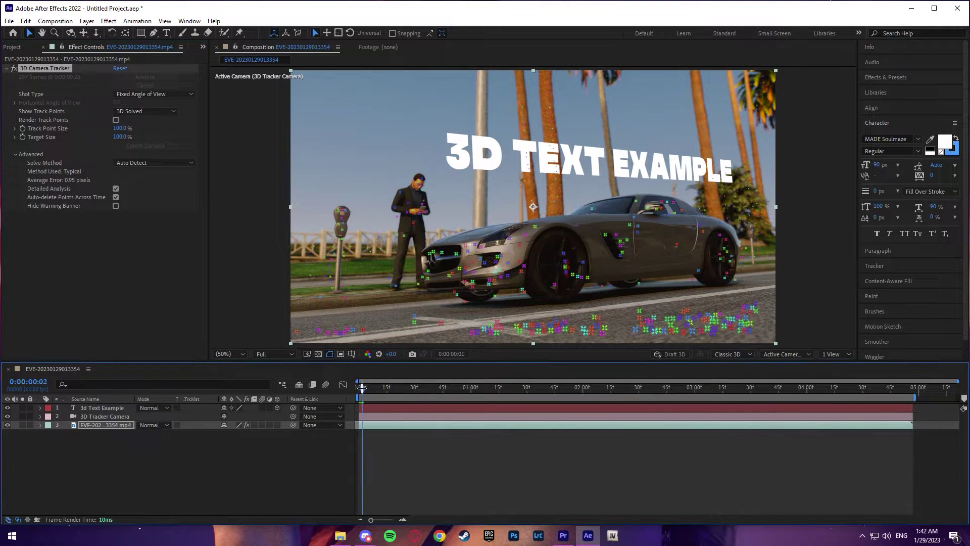
key(space)
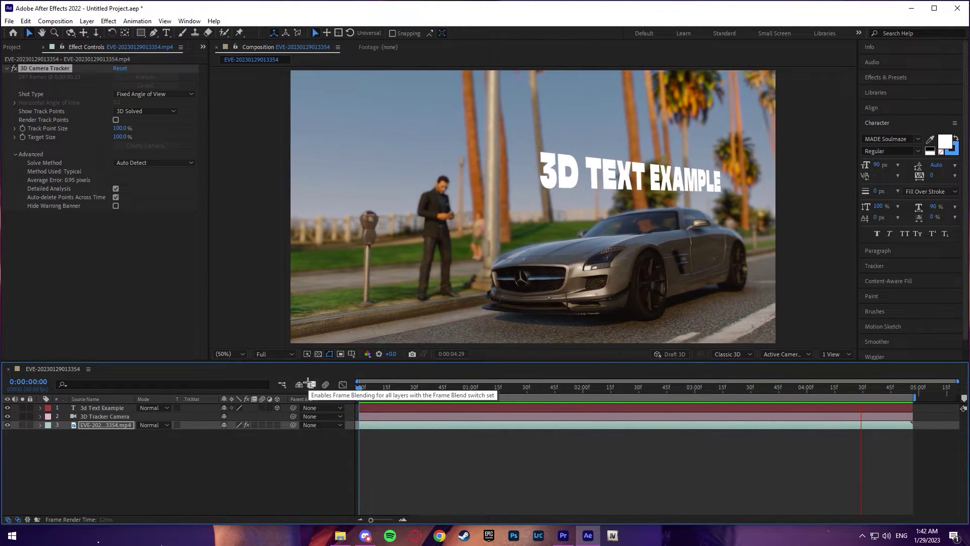
key(space)
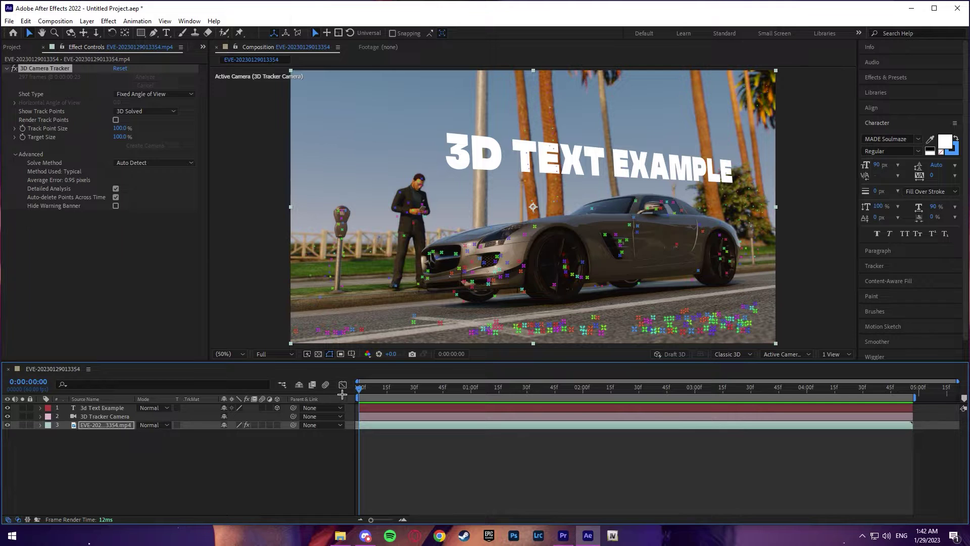
click(882, 123)
click(876, 80)
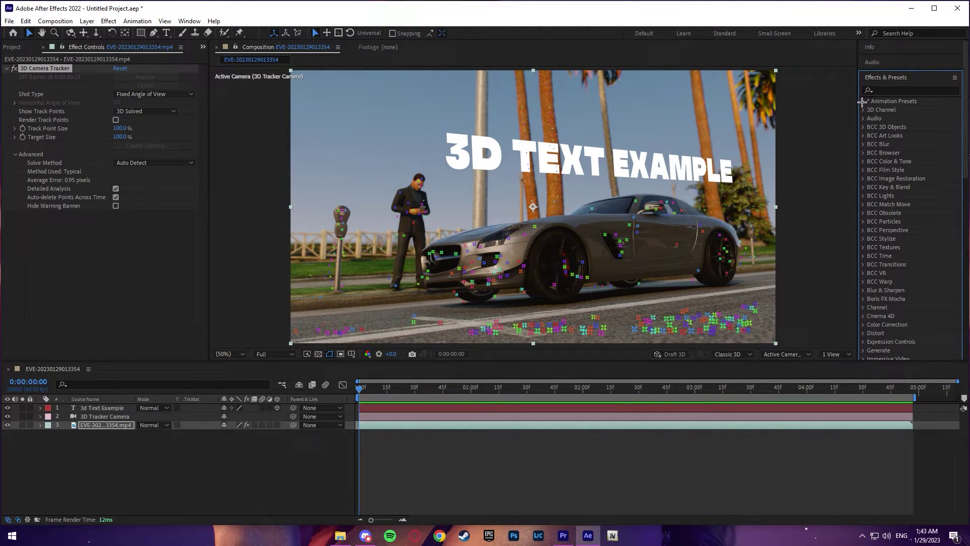
Apply the Text > Animate In > Stretch In Each Word preset to the 3d Text Example layer
click(862, 101)
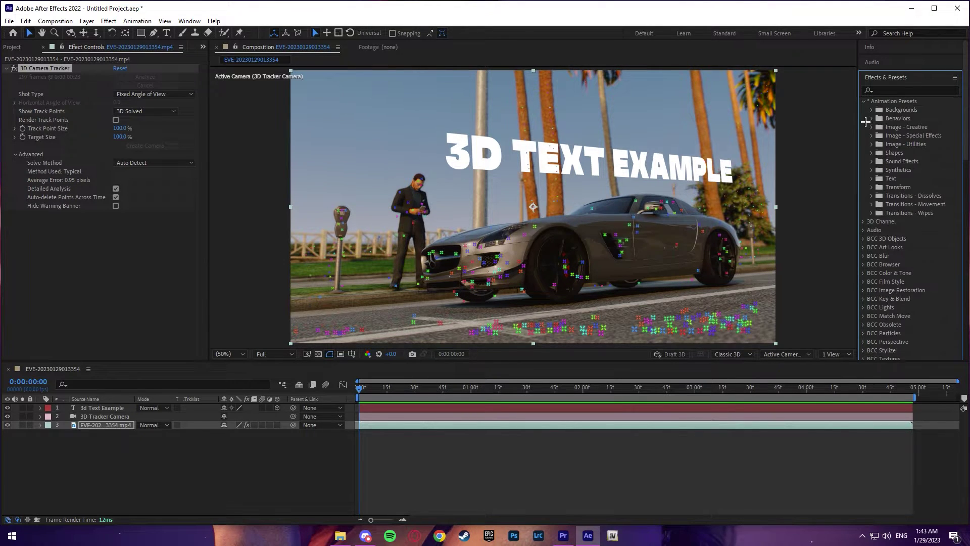
click(870, 179)
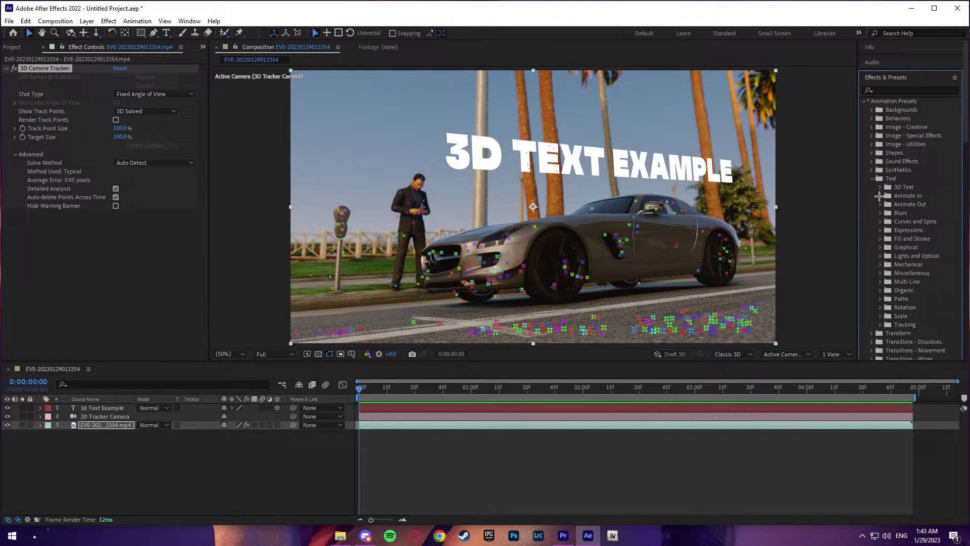
click(880, 196)
scroll(900, 246, down, 2)
scroll(900, 248, down, 2)
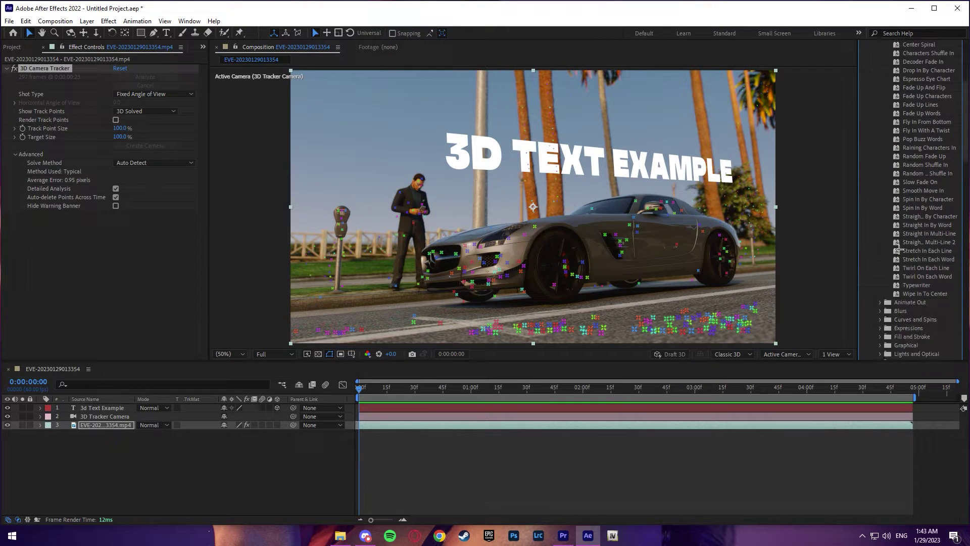
scroll(900, 248, down, 1)
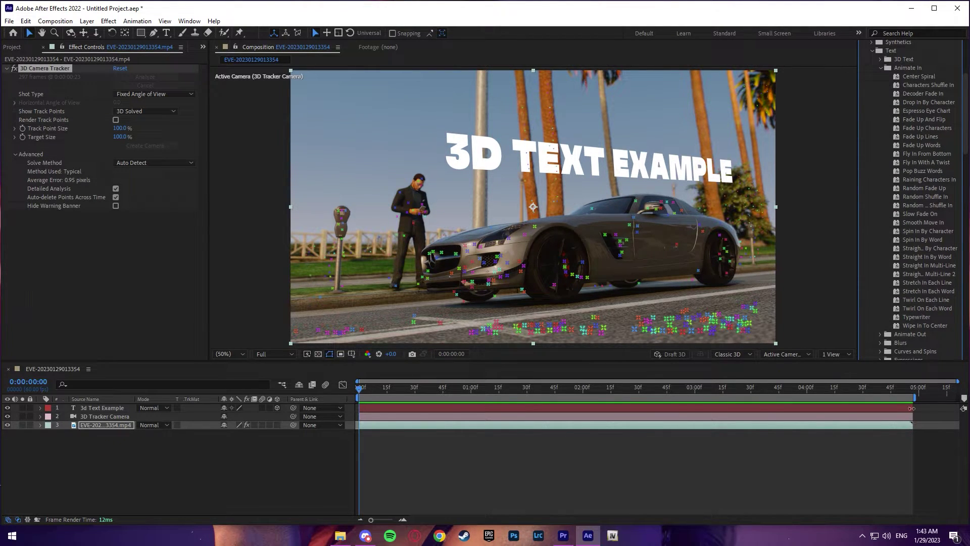
click(914, 283)
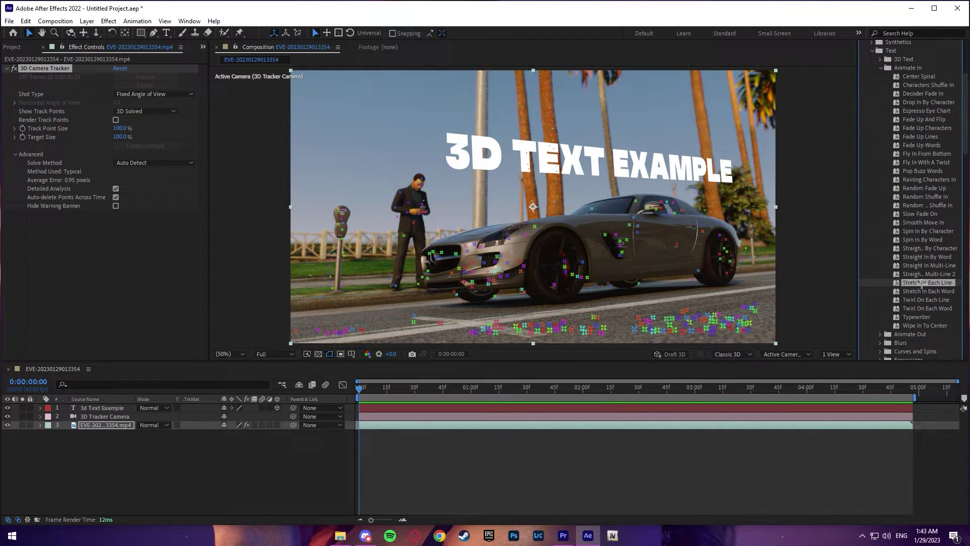
click(910, 291)
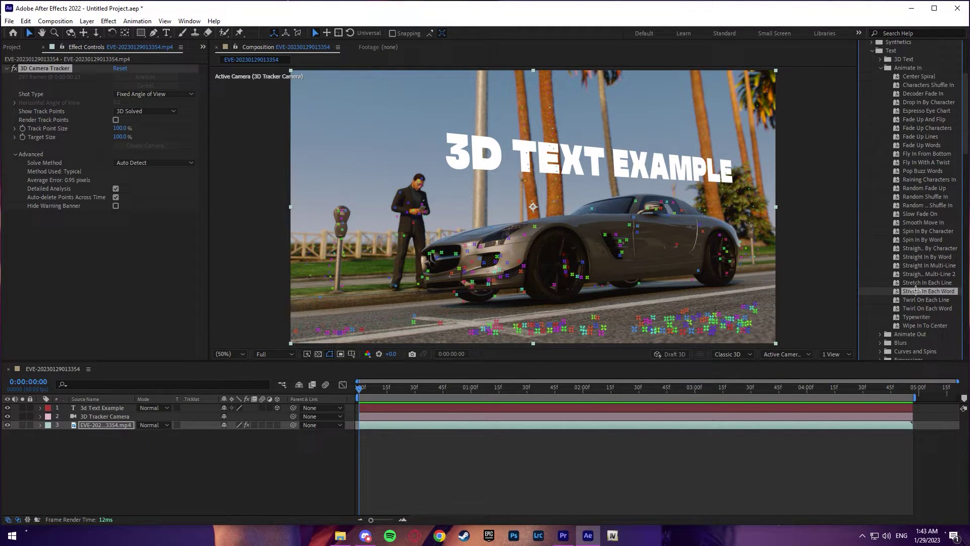
drag(902, 289, 388, 407)
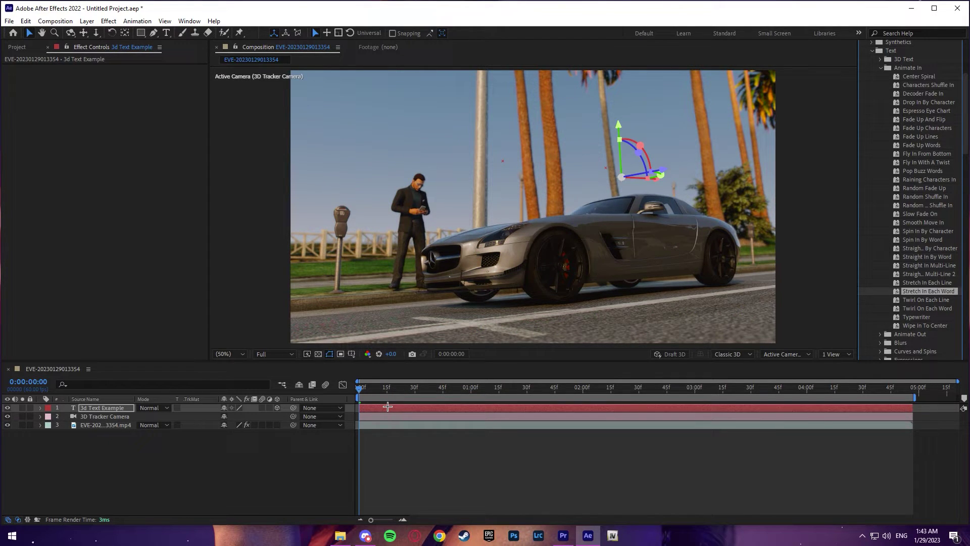
Preview the new animation and reveal Text > Animator 1 > Range Selector 1 properties
key(space)
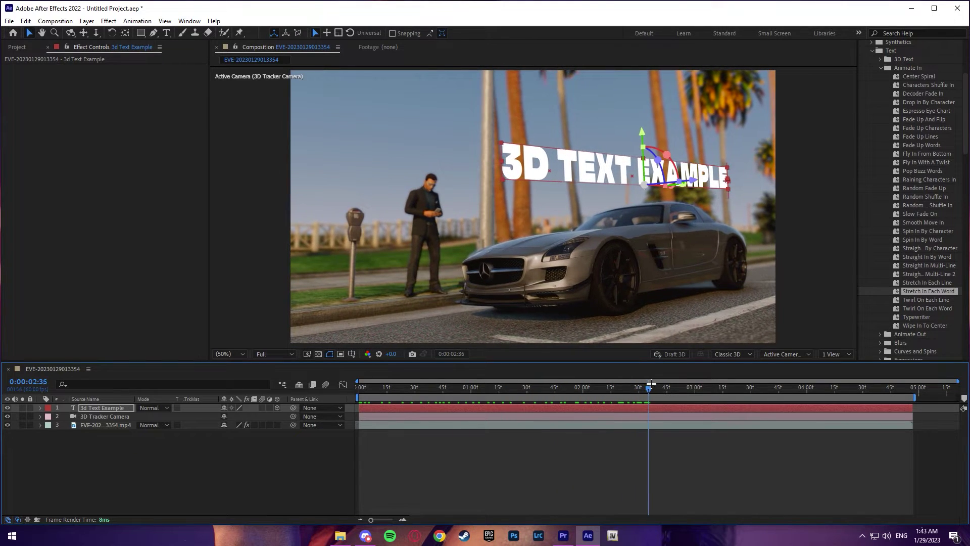
click(40, 408)
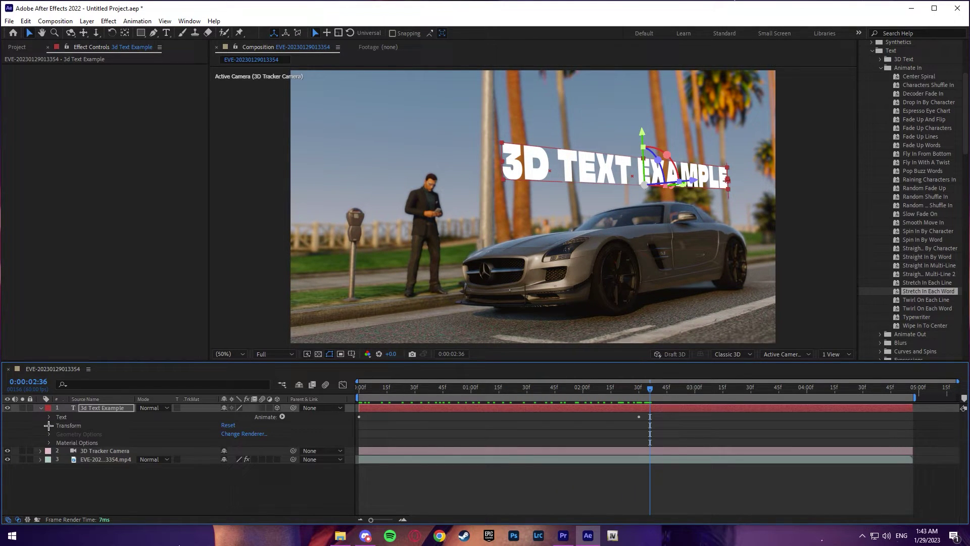
click(50, 417)
click(57, 451)
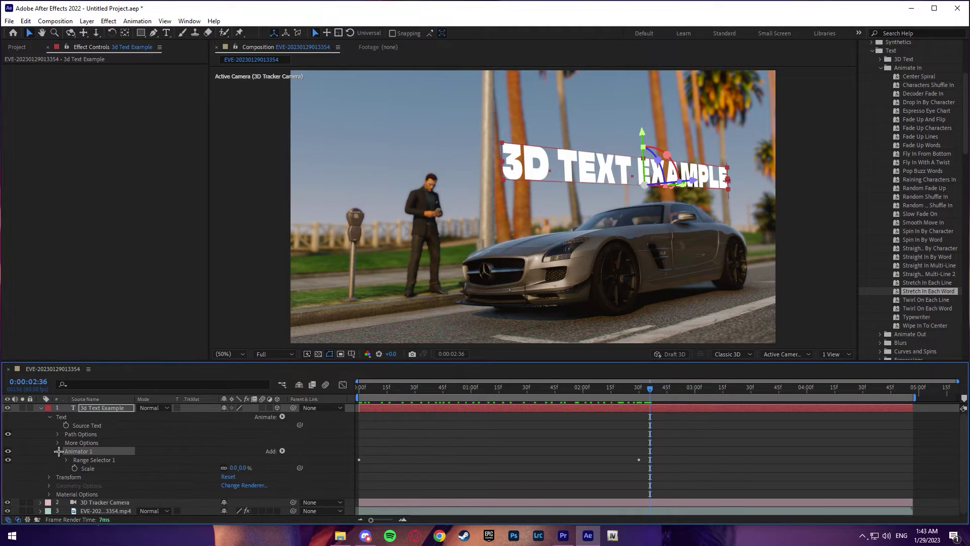
click(67, 460)
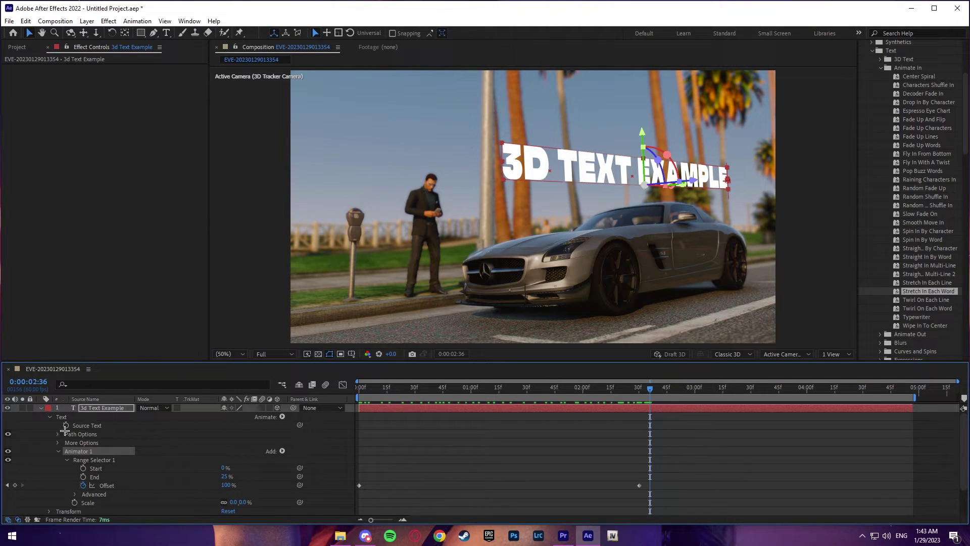
scroll(60, 427, down, 1)
scroll(55, 425, up, 1)
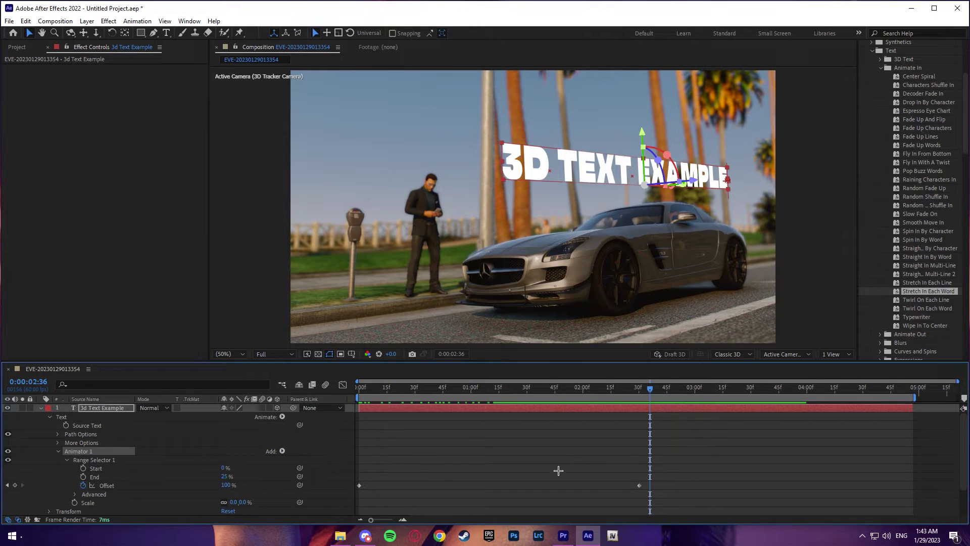
Move the last Offset keyframe earlier to about 0:00:01:43 and enable composition motion blur
drag(661, 476, 351, 490)
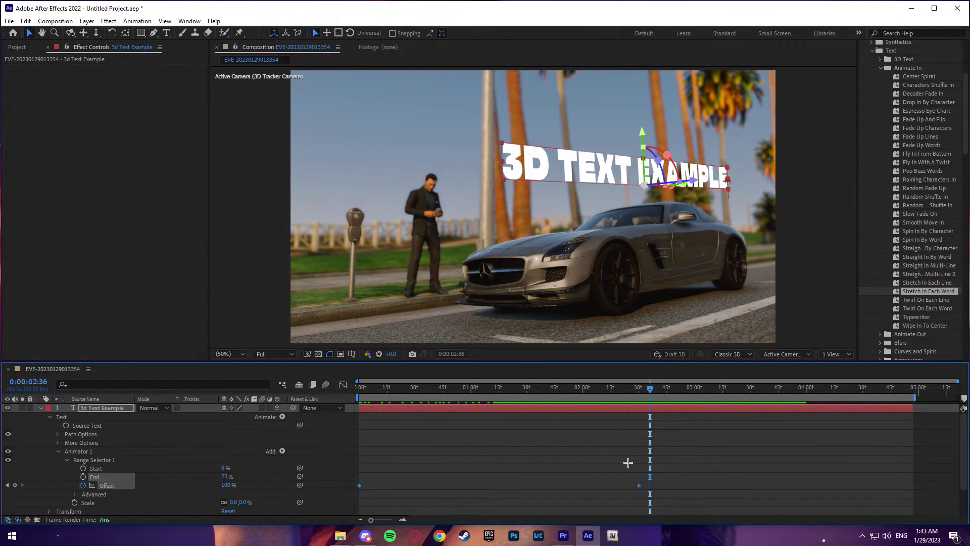
click(629, 464)
key(j)
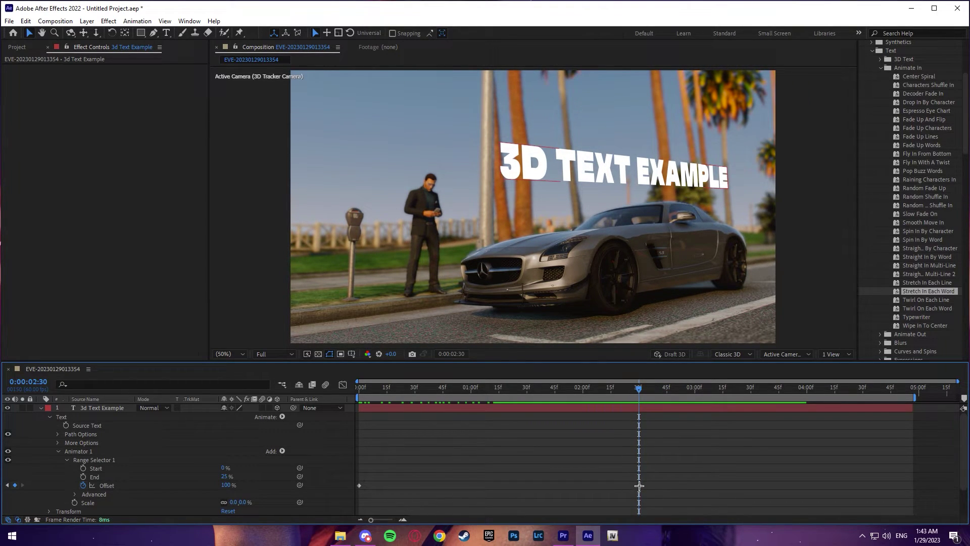
drag(639, 485, 486, 474)
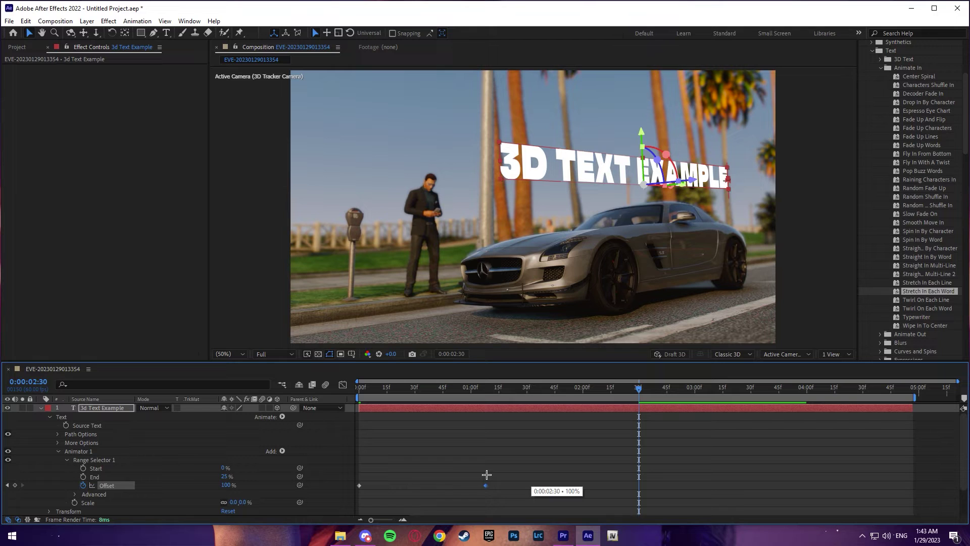
drag(382, 386, 348, 386)
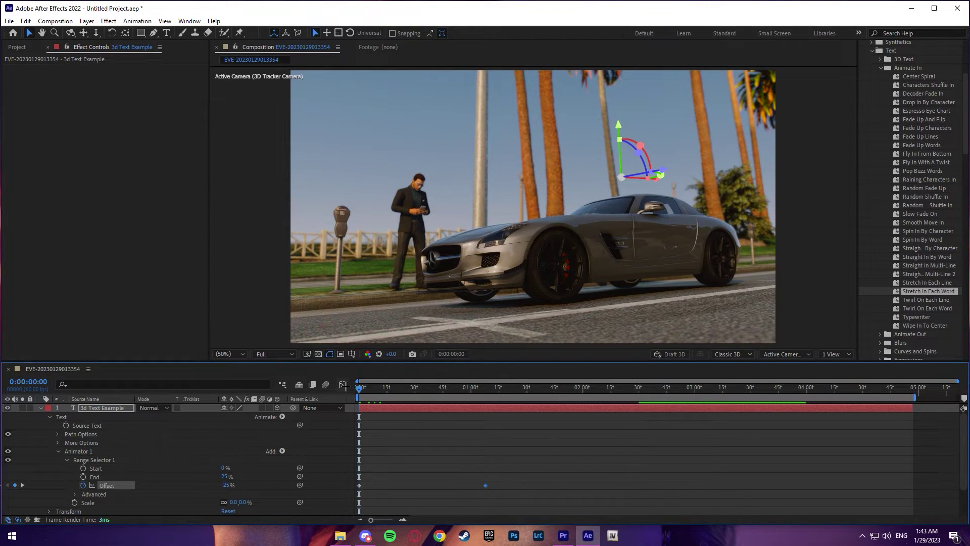
key(space)
key(space)
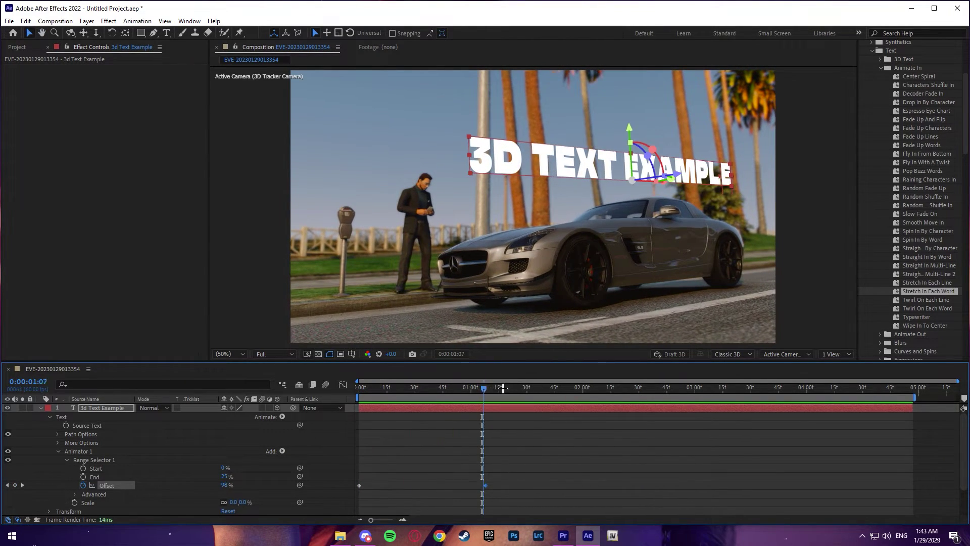
key(space)
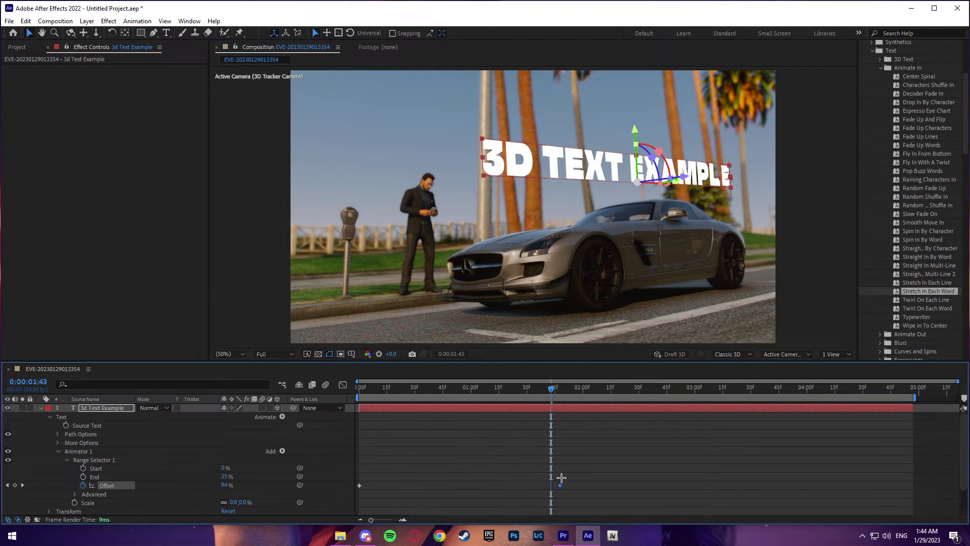
drag(550, 485, 556, 485)
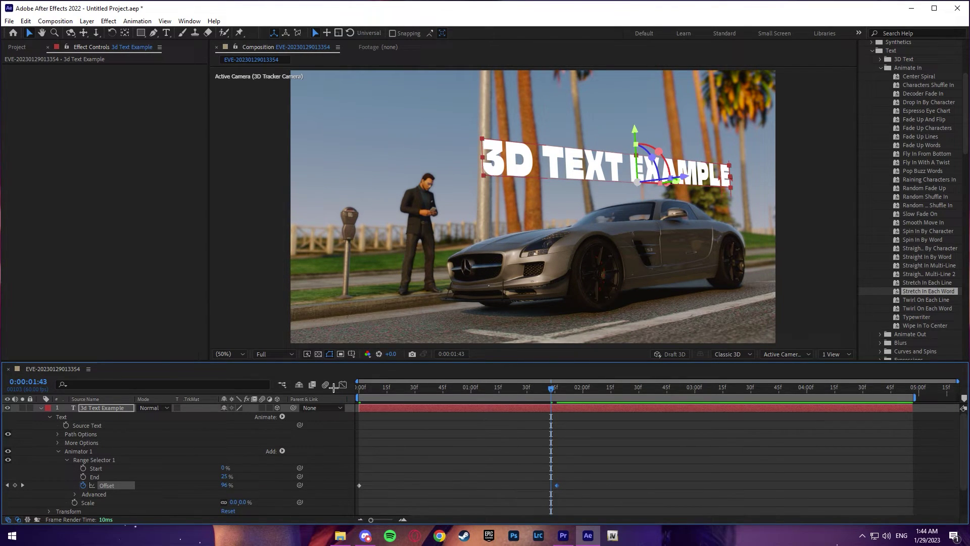
click(327, 385)
Turn on motion blur for the 3D text layer and preview the stretch-in from the start
click(262, 407)
click(40, 408)
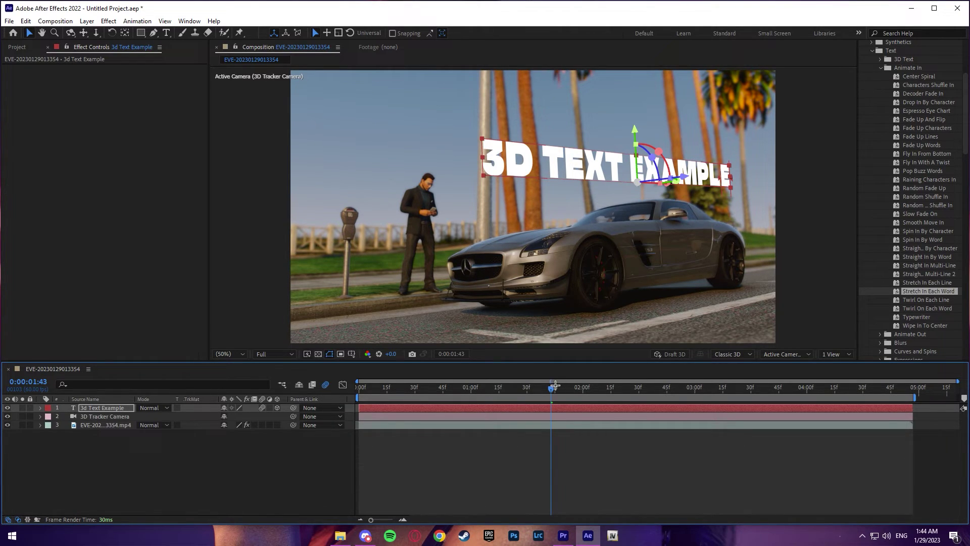
drag(551, 387, 366, 388)
key(space)
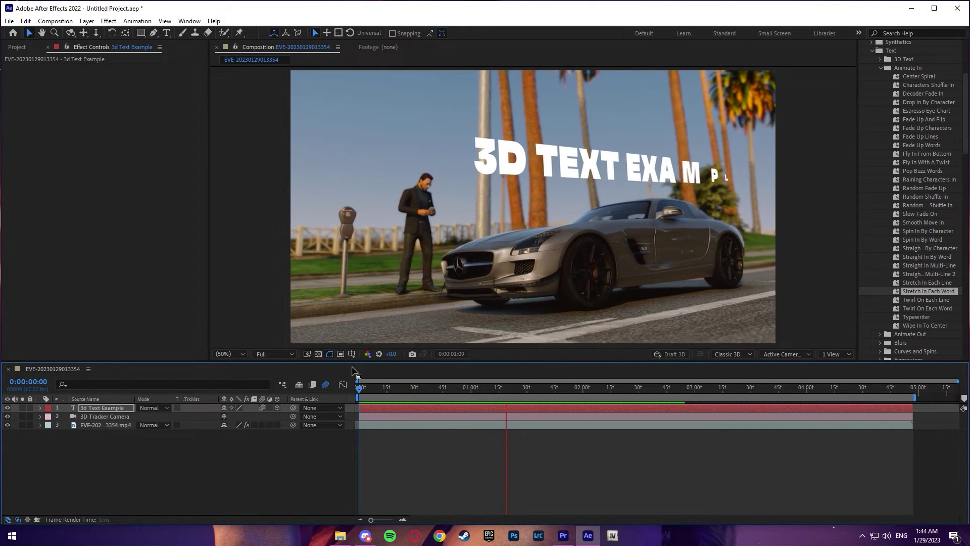
key(space)
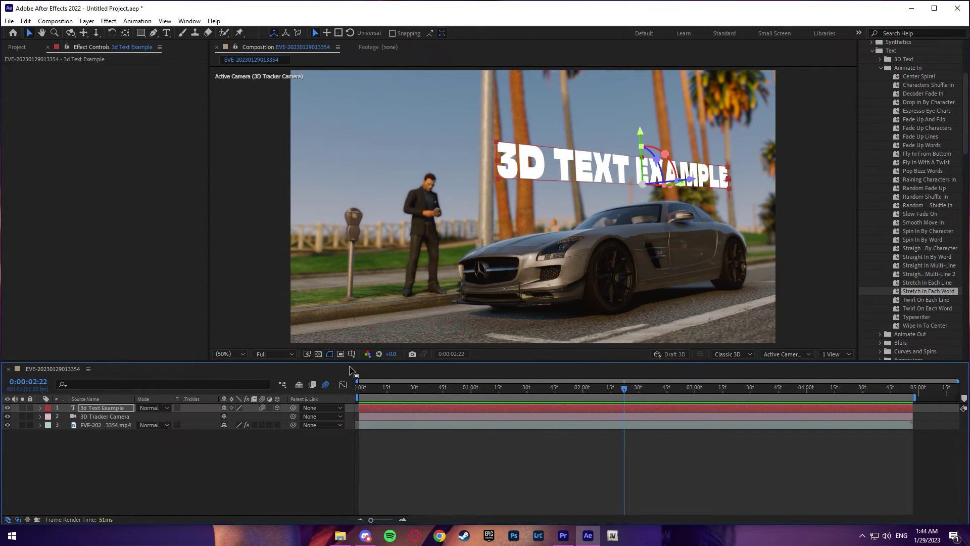